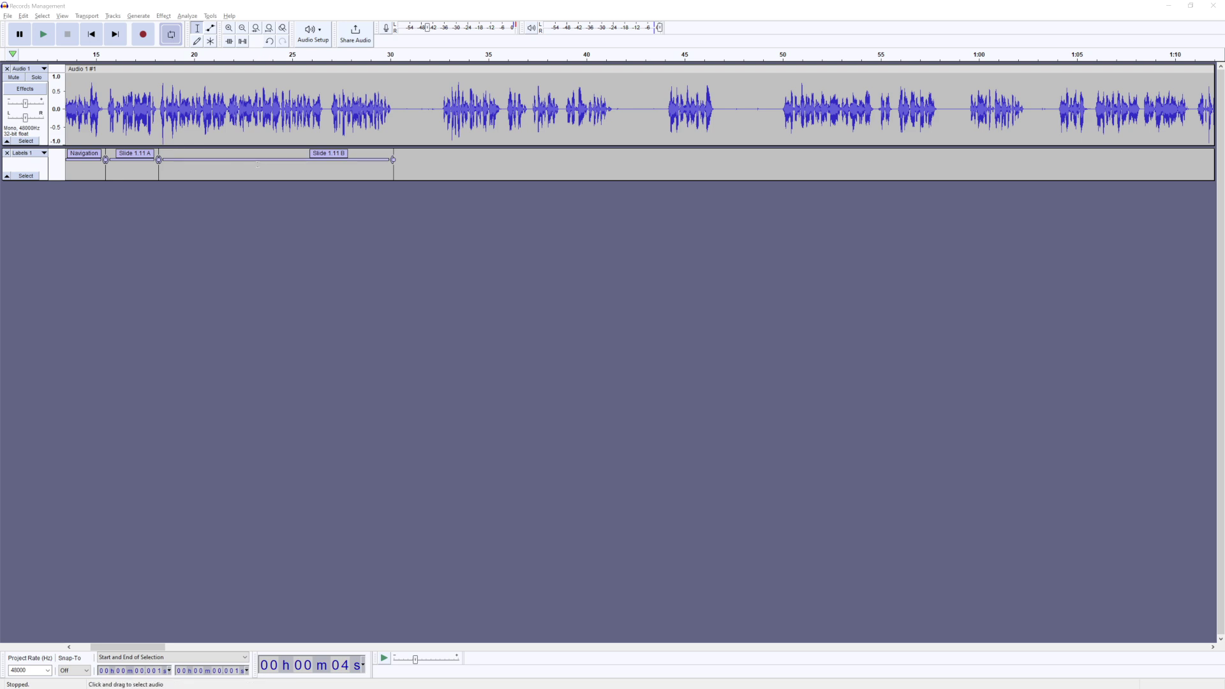
click(85, 160)
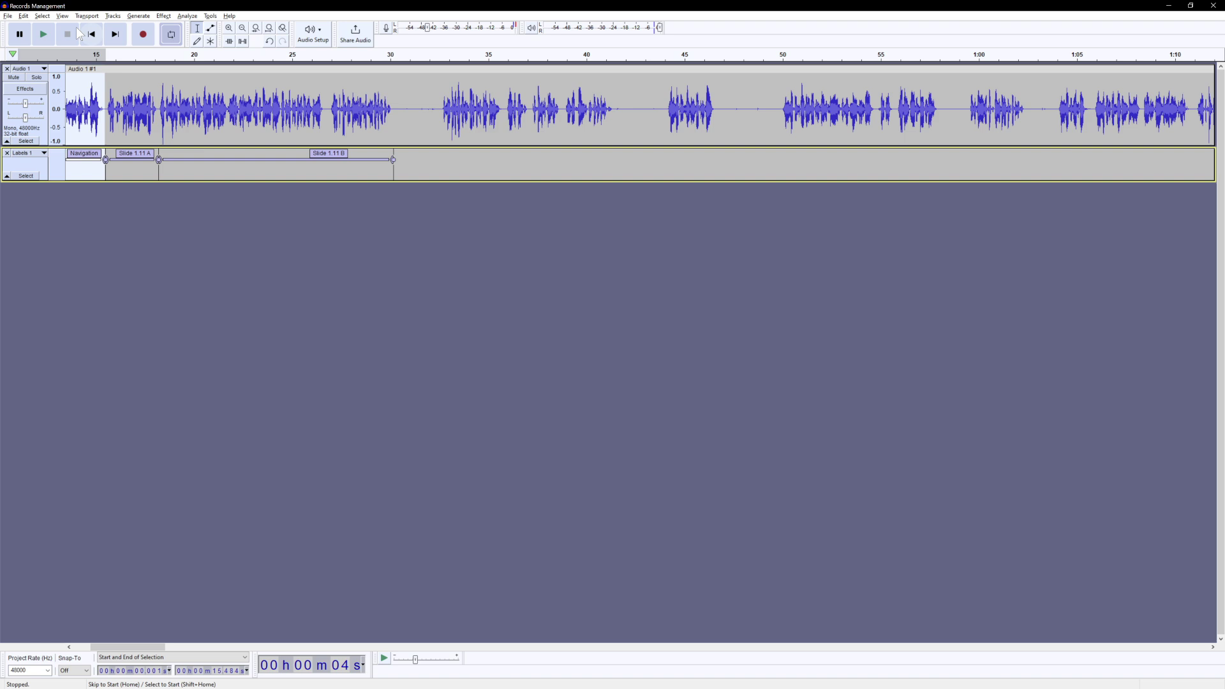
click(23, 16)
mouse_move(77, 136)
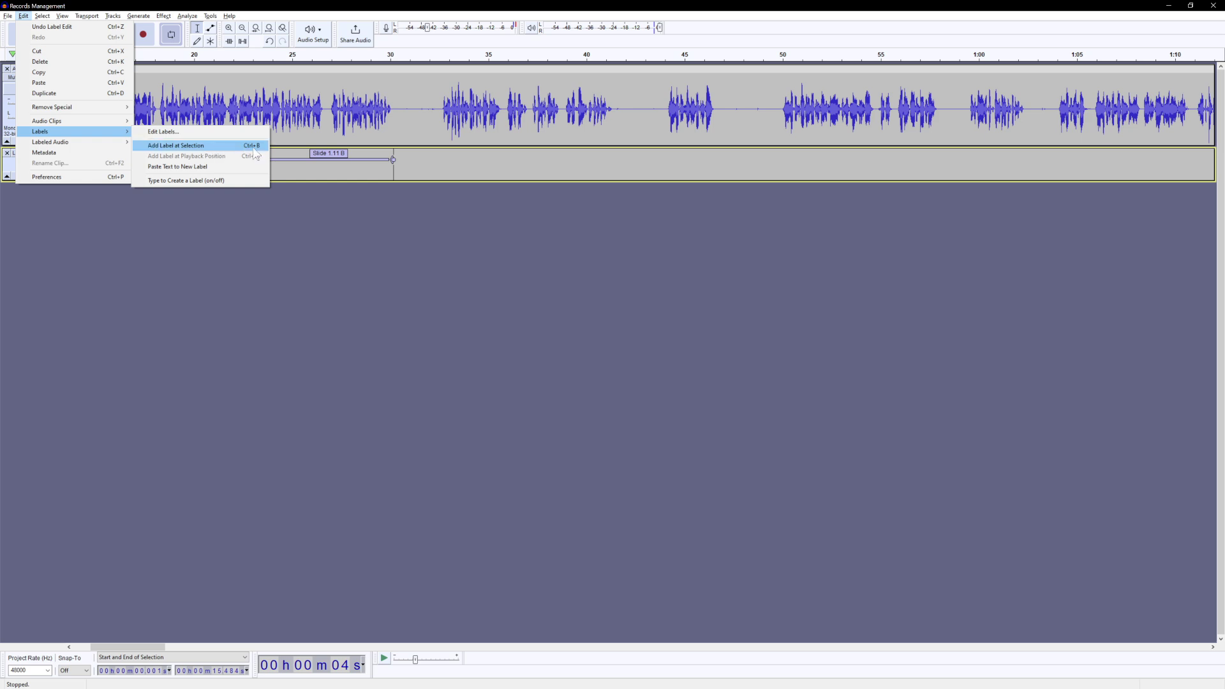
Check the Navigation, Slide 1.11 A and Slide 1.11 B regions by selecting each label, then open File > Export
click(294, 165)
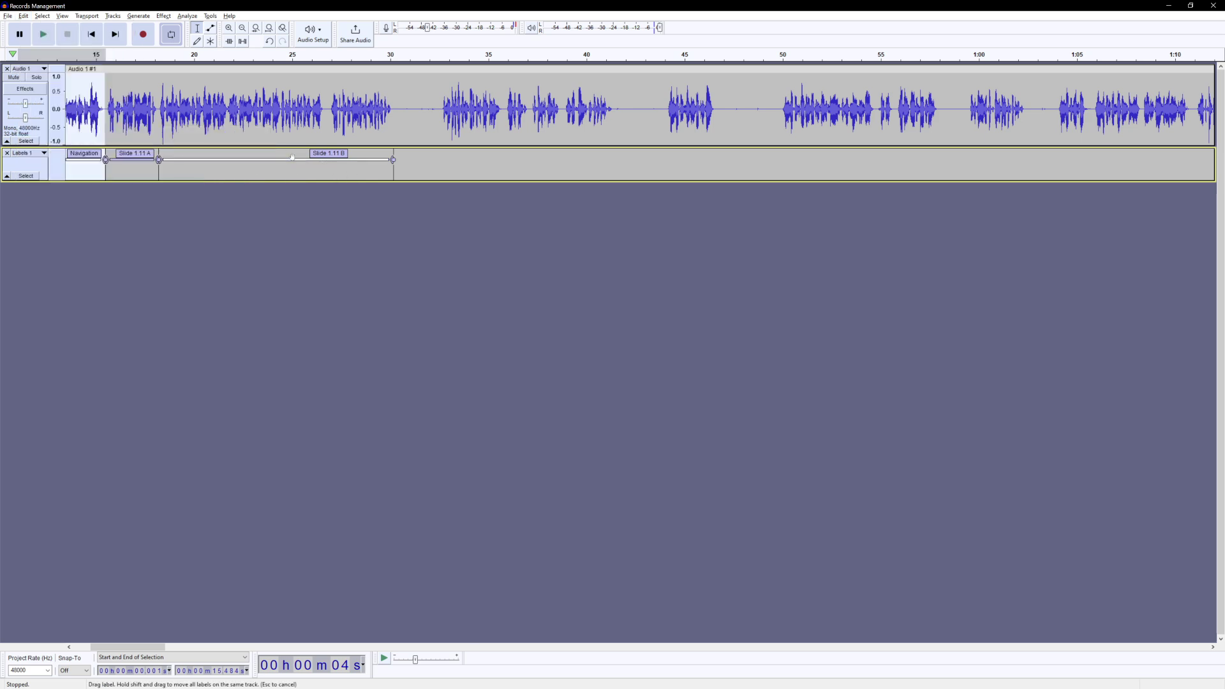
click(118, 162)
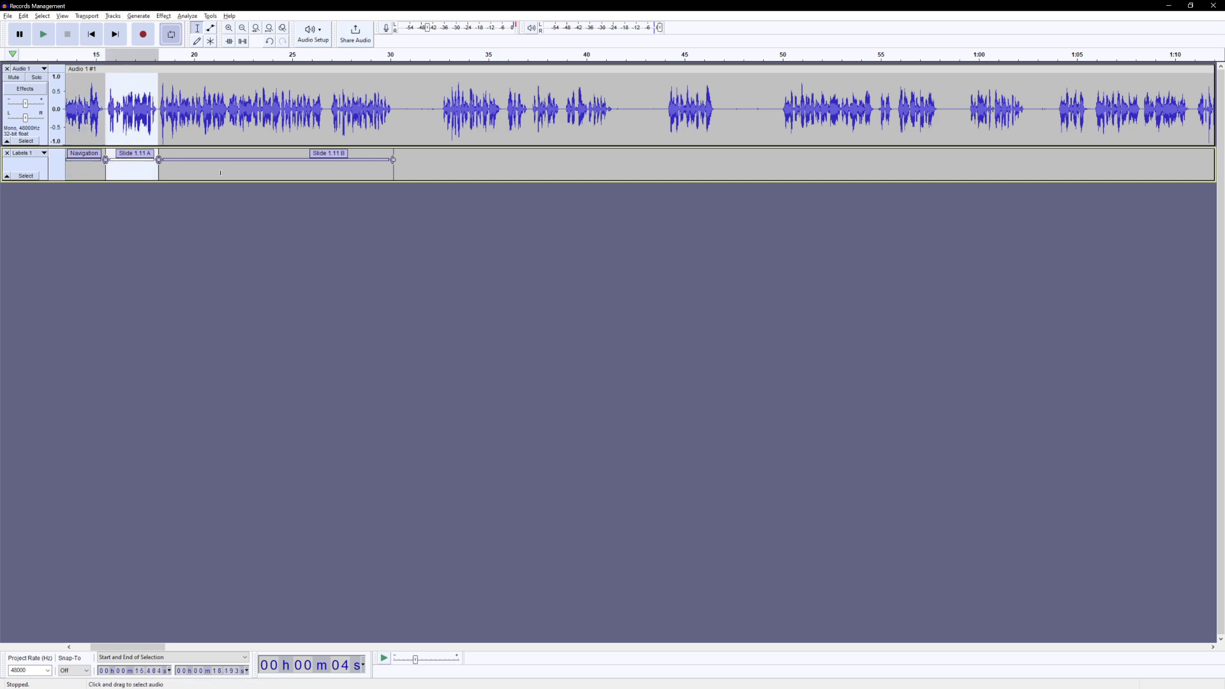
click(177, 161)
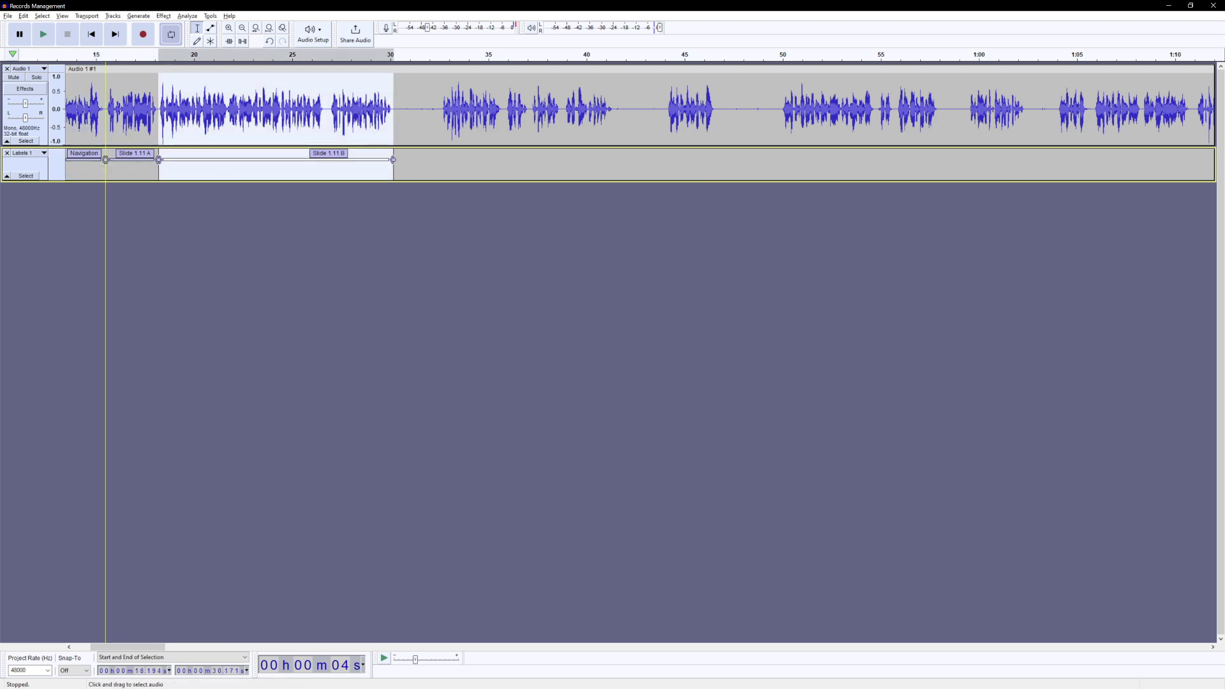
click(123, 162)
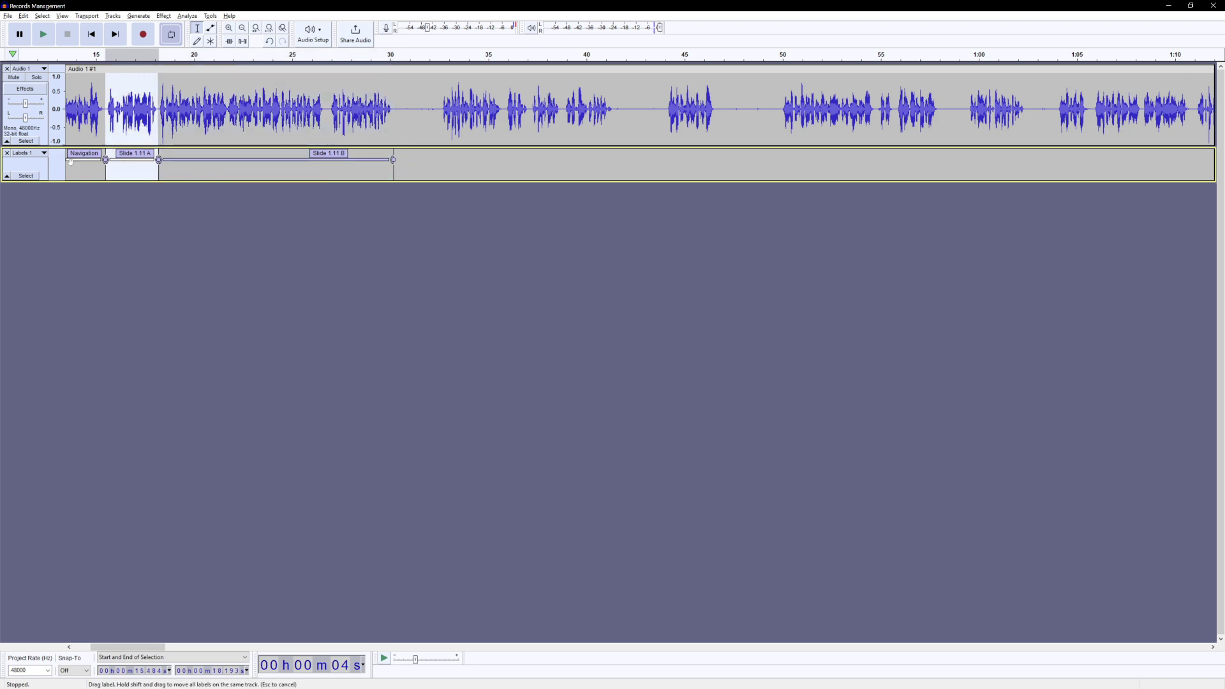
click(83, 155)
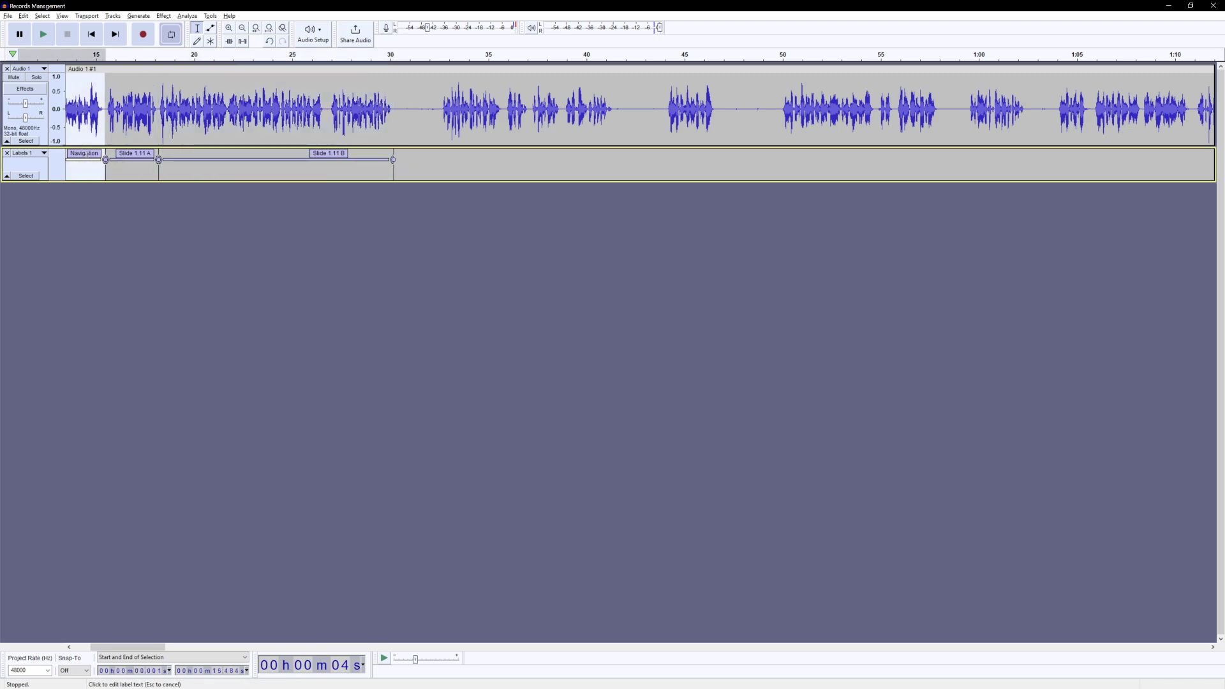
click(131, 160)
click(185, 161)
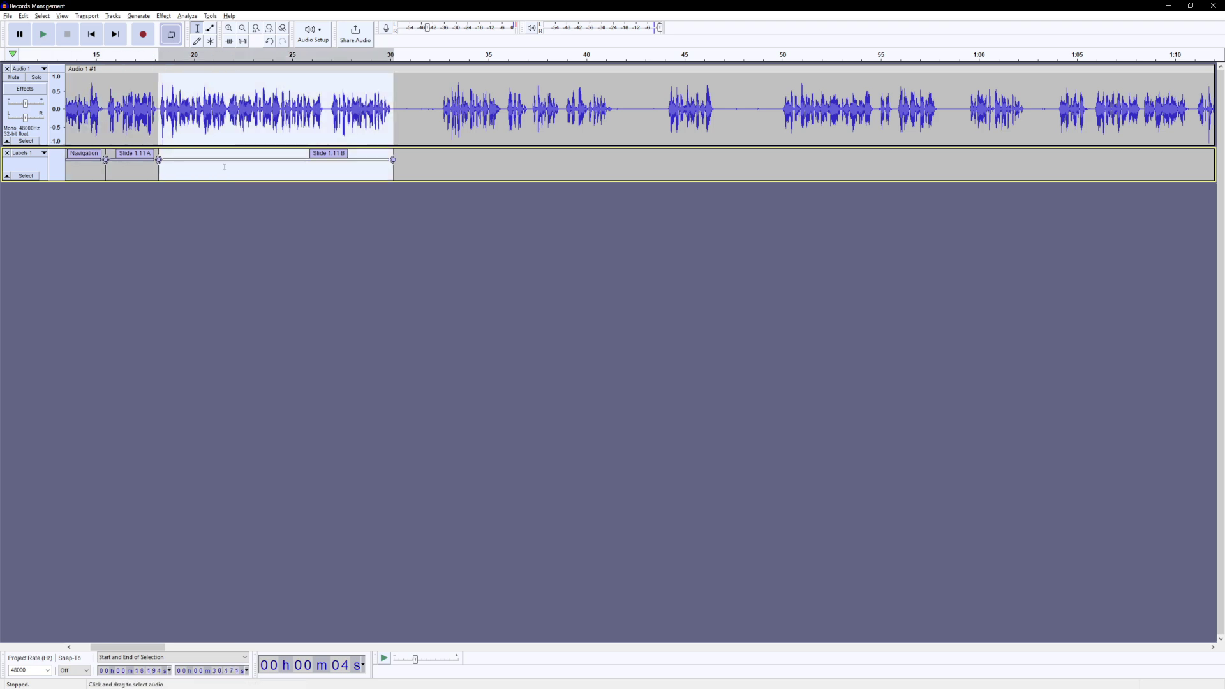
click(8, 16)
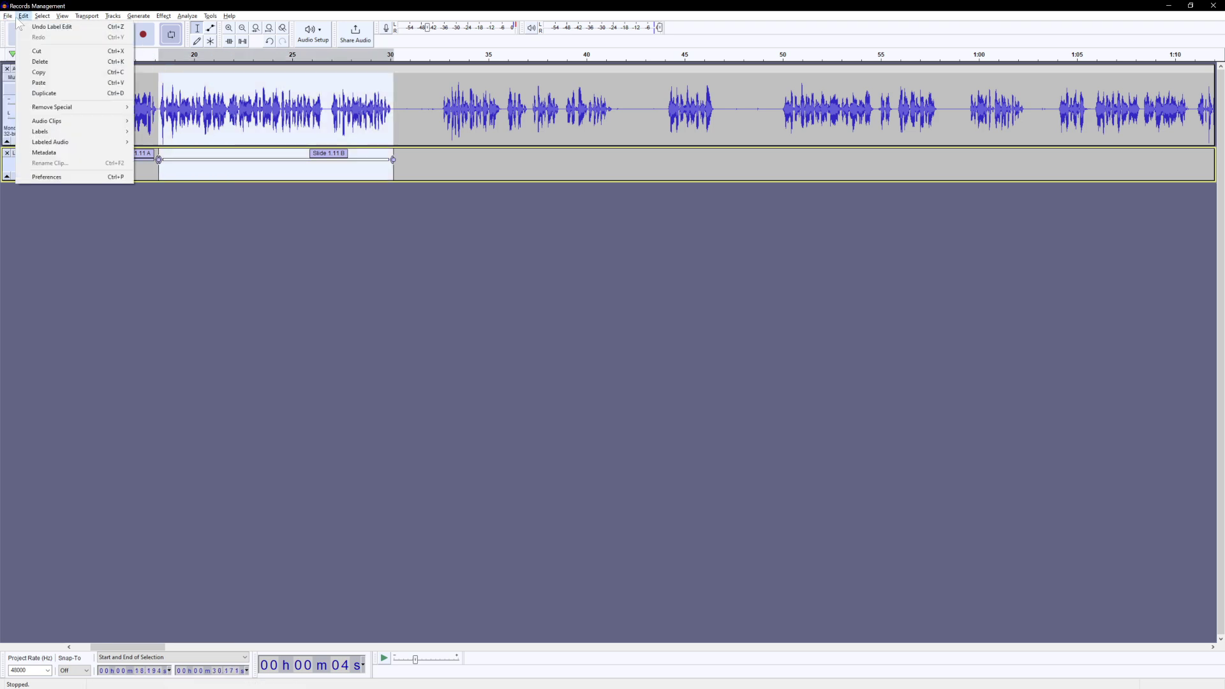
mouse_move(44, 90)
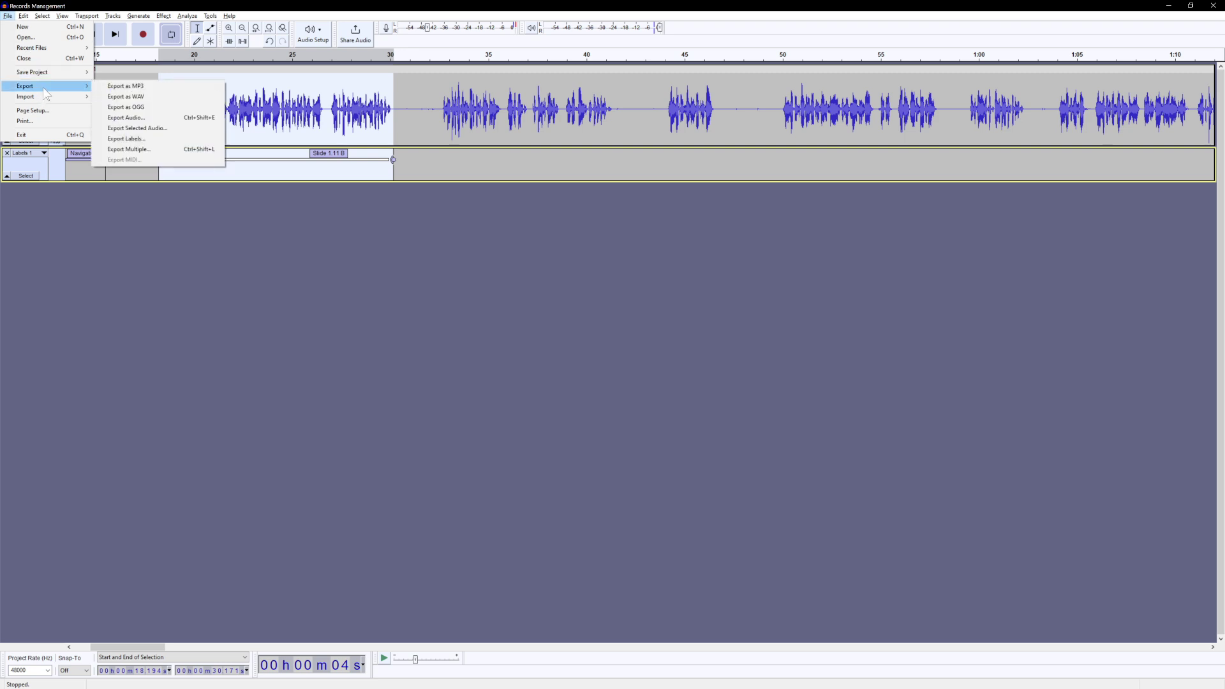
Set up Export Multiple as MP3 files split by labels, named by label, forced to mono
click(147, 151)
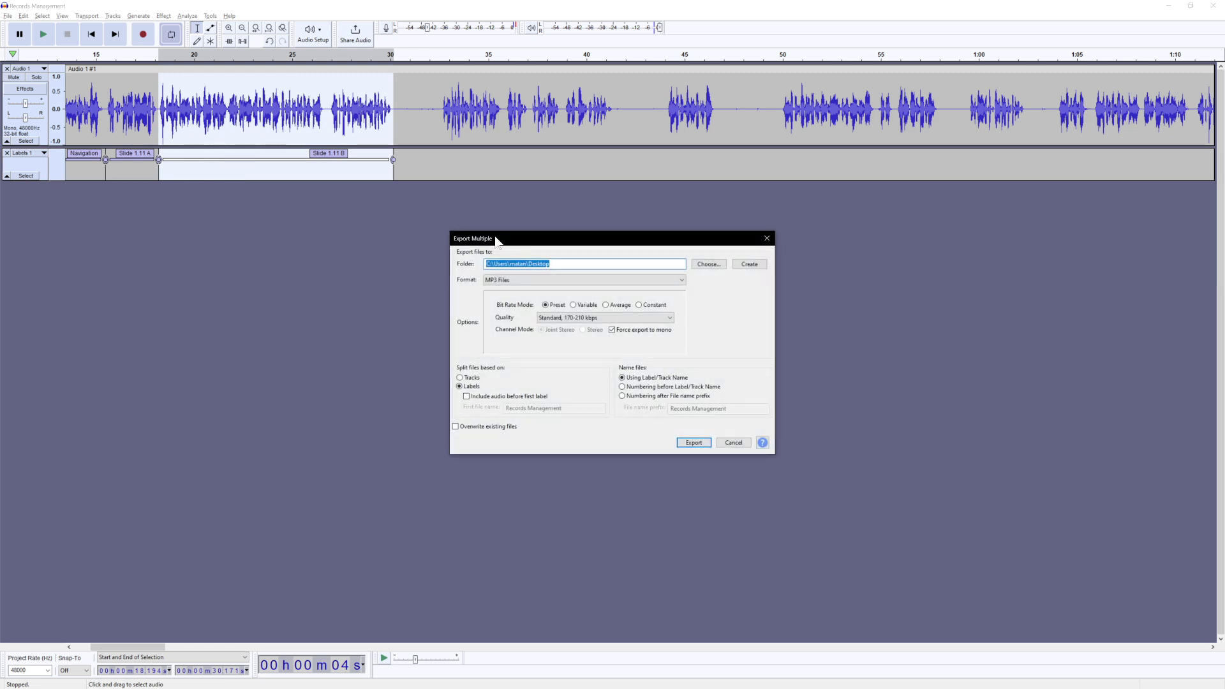
drag(515, 243, 132, 196)
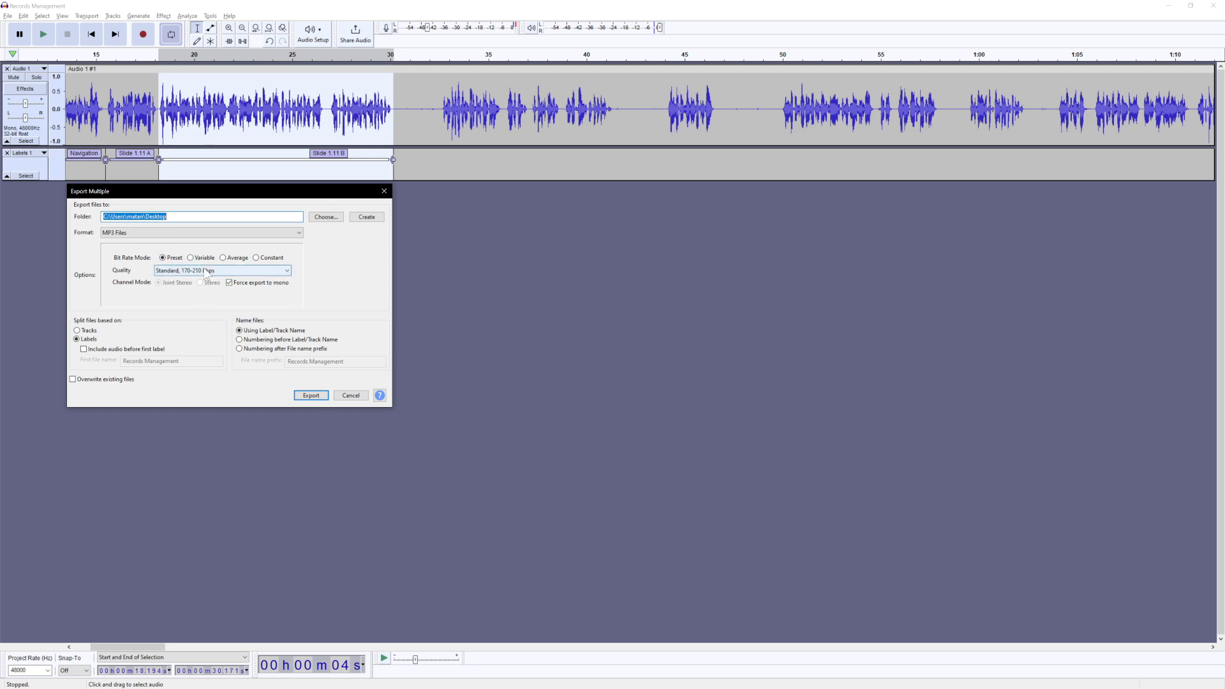
click(229, 282)
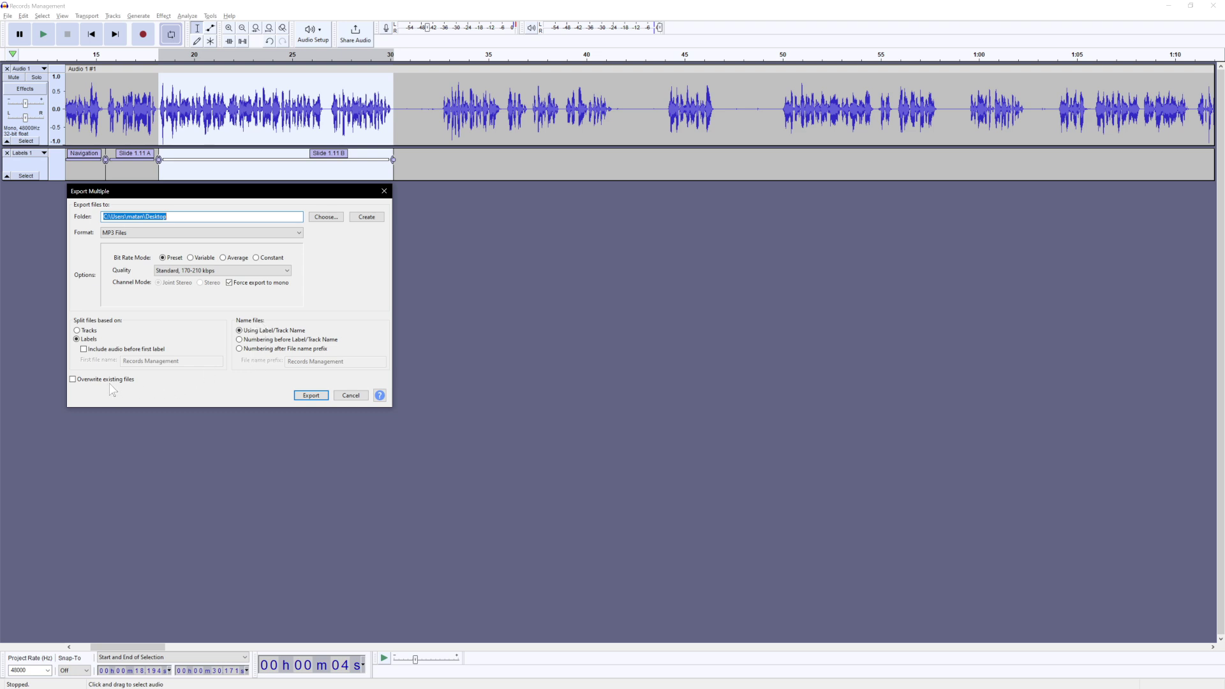
Export Navigation.mp3, Slide 1.11 A.mp3 and Slide 1.11 B.mp3 to the Desktop and close the summary
click(322, 393)
click(312, 395)
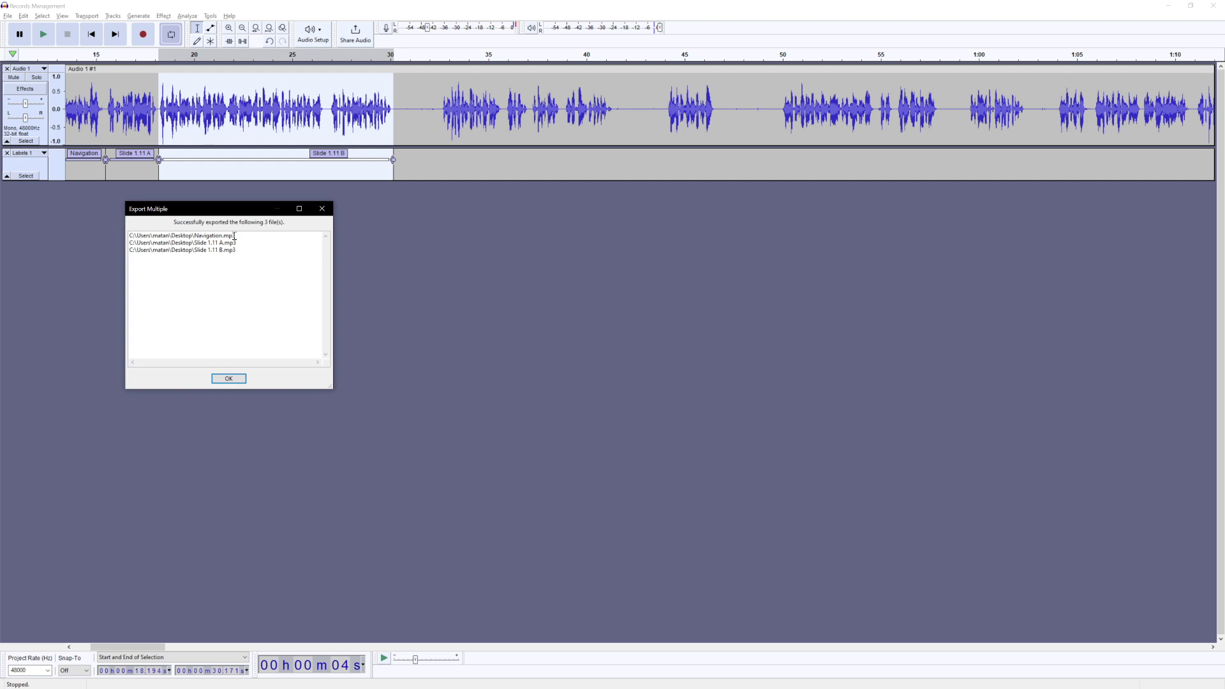
drag(234, 236, 198, 244)
click(239, 250)
click(229, 379)
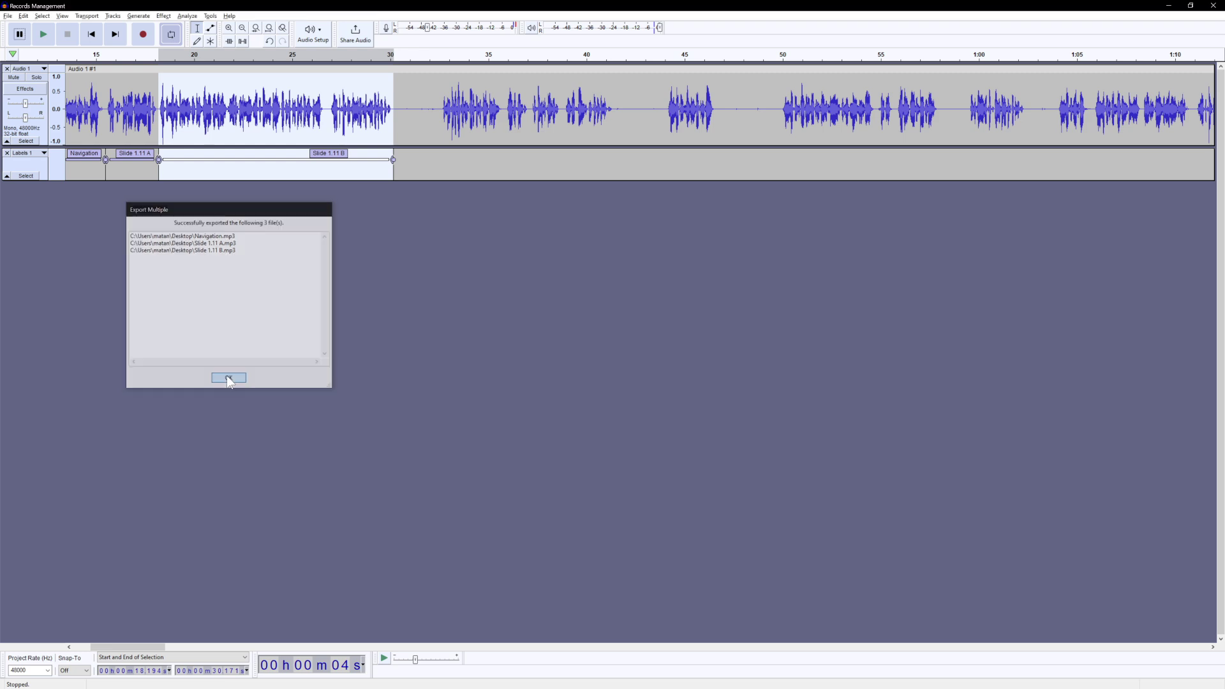
click(84, 162)
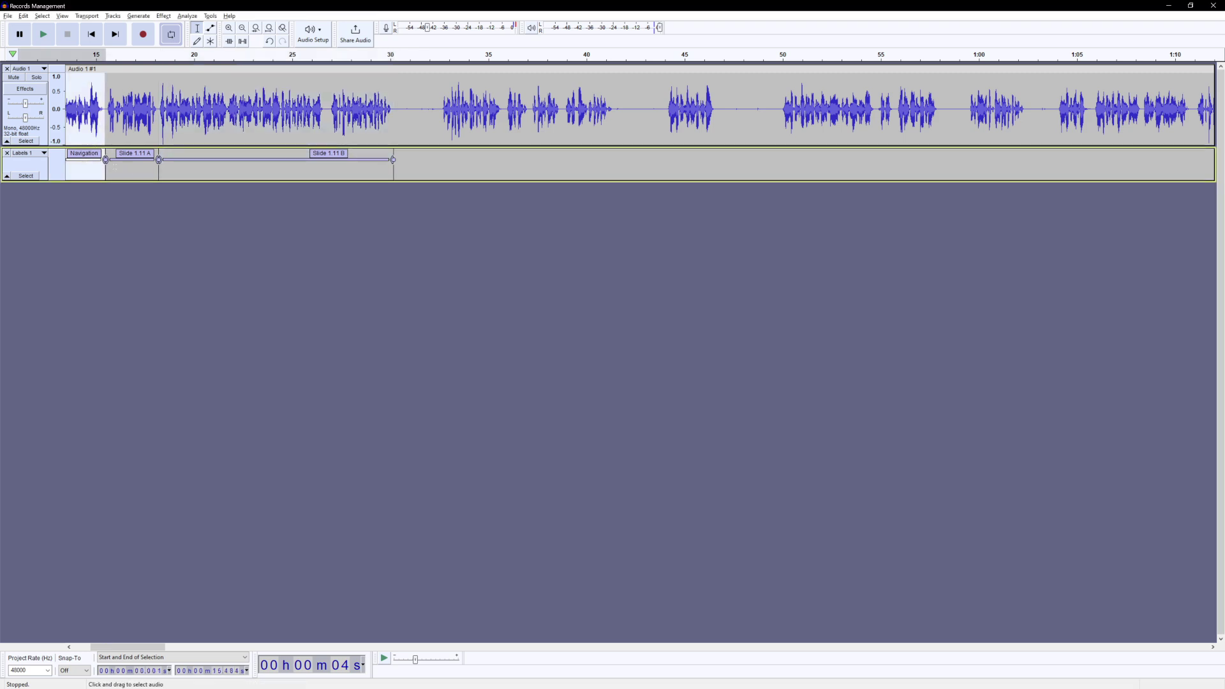
click(44, 36)
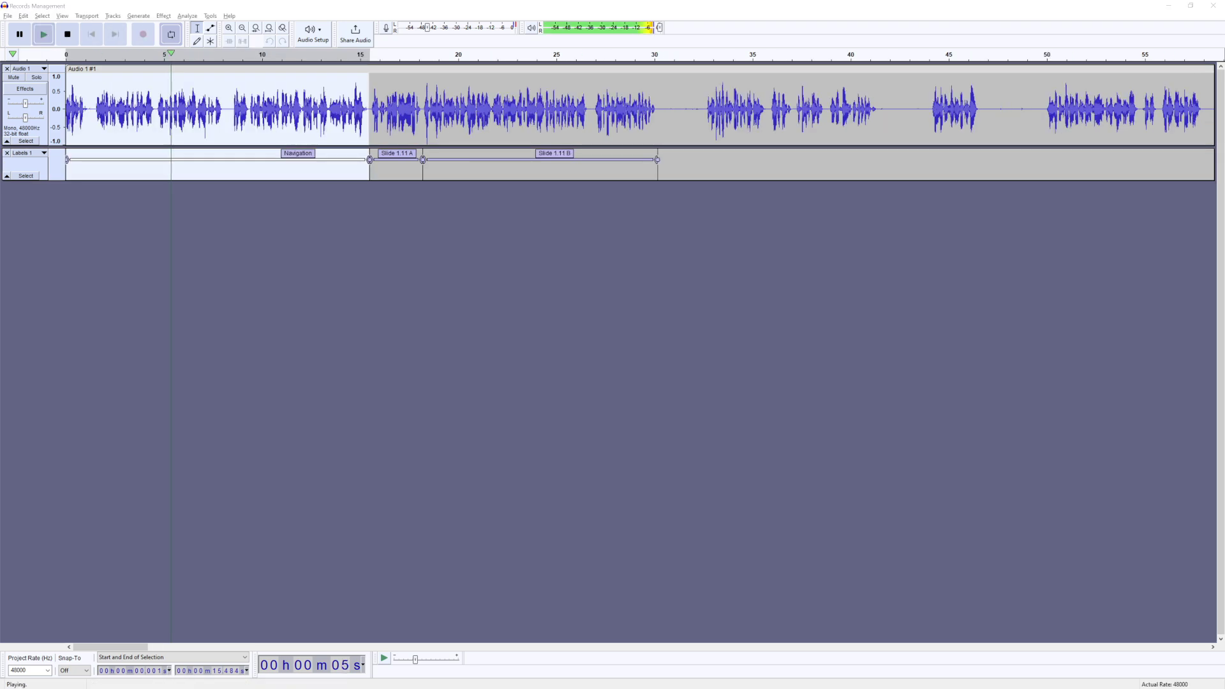
click(68, 33)
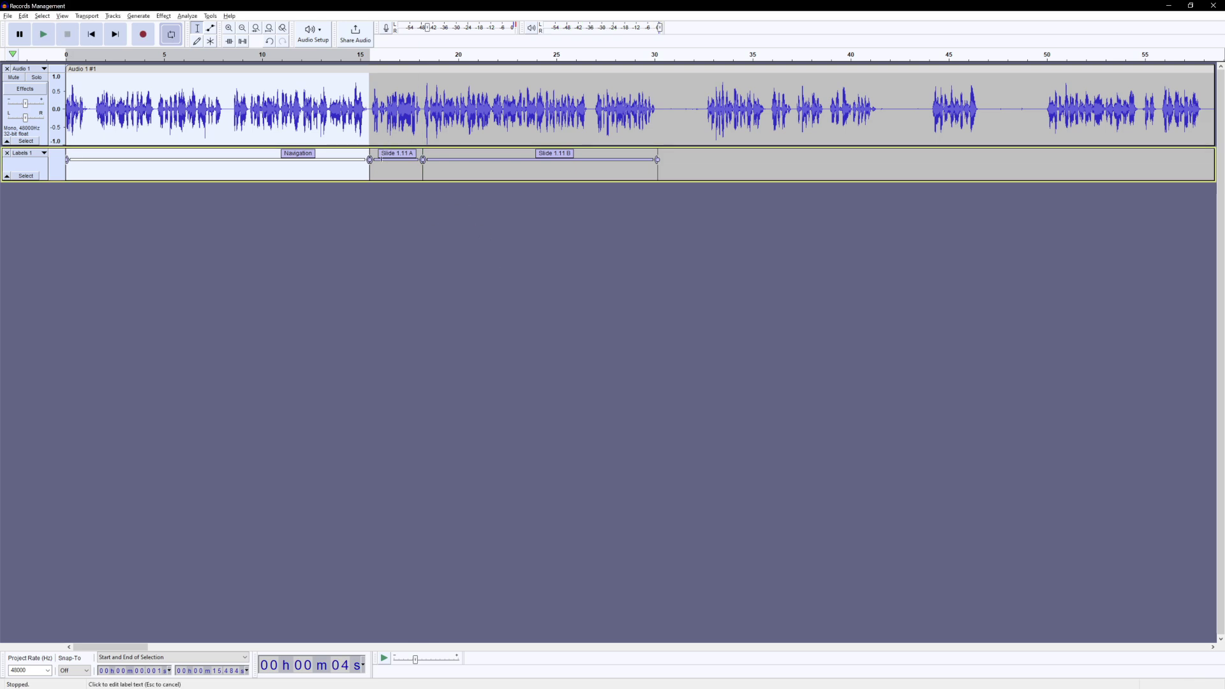
click(381, 158)
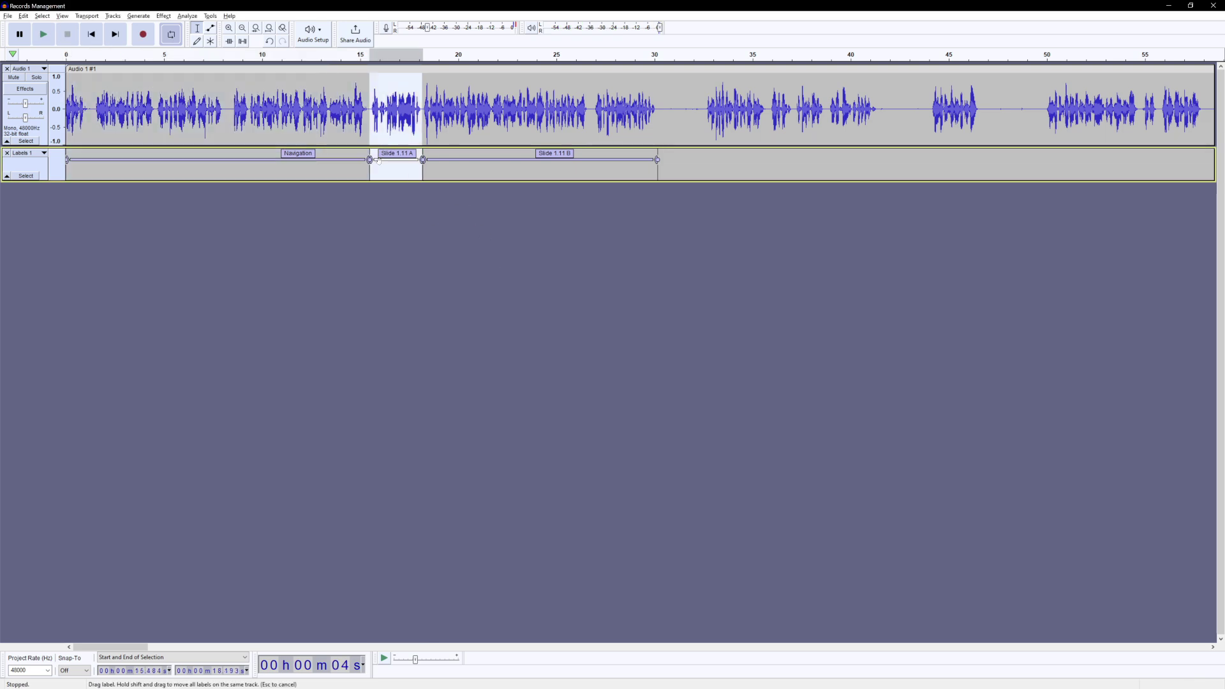
click(341, 160)
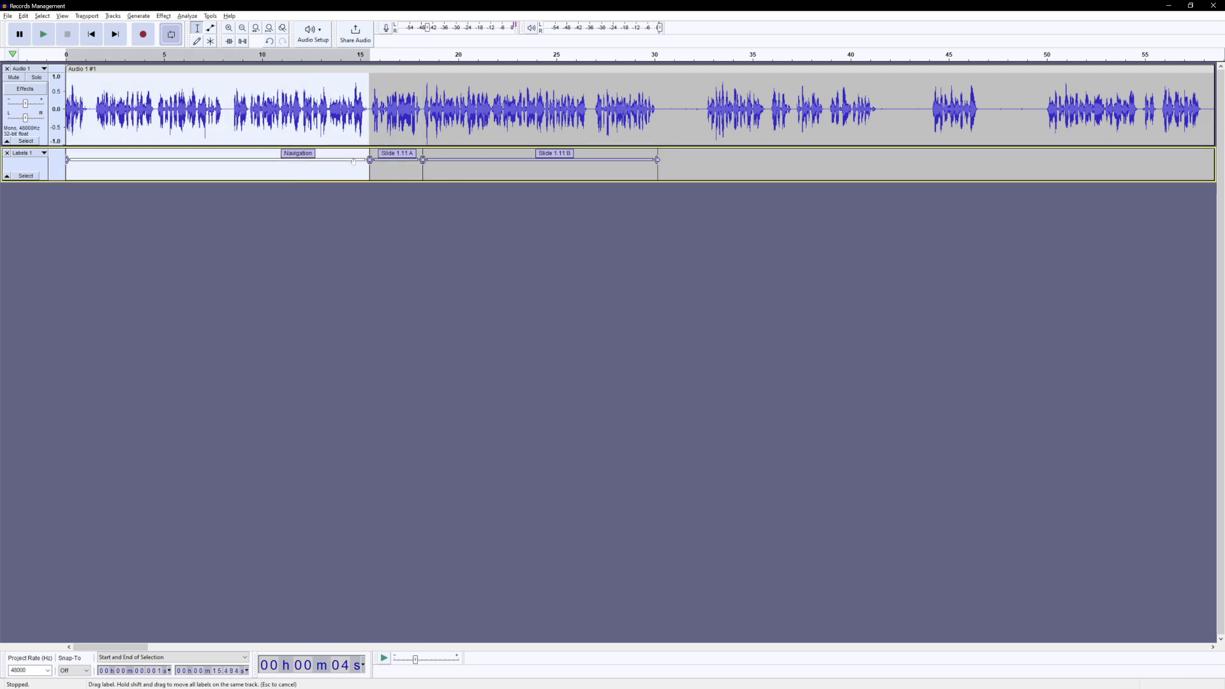
click(386, 160)
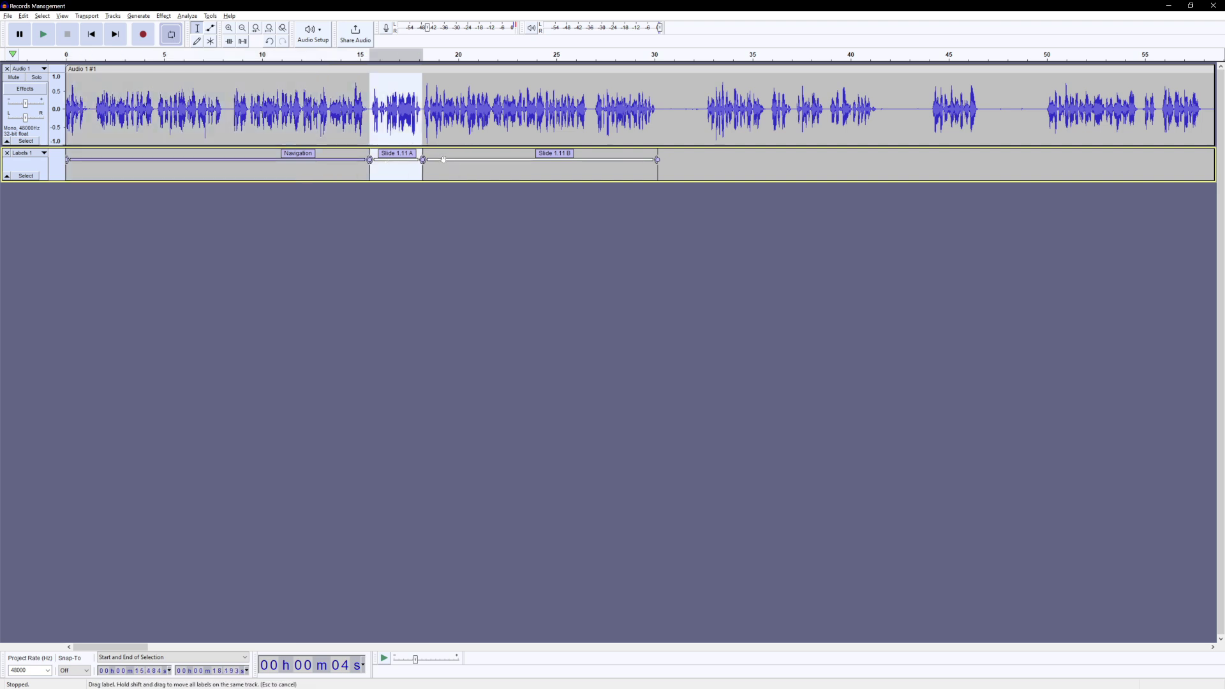
click(442, 160)
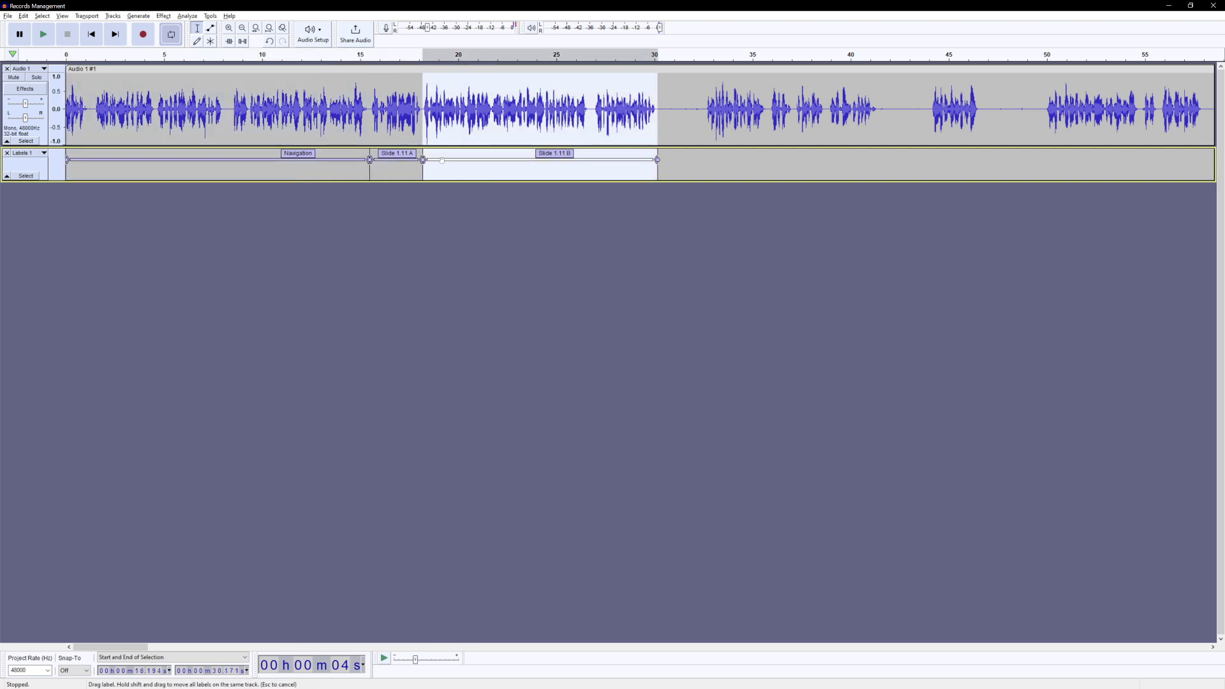
click(385, 160)
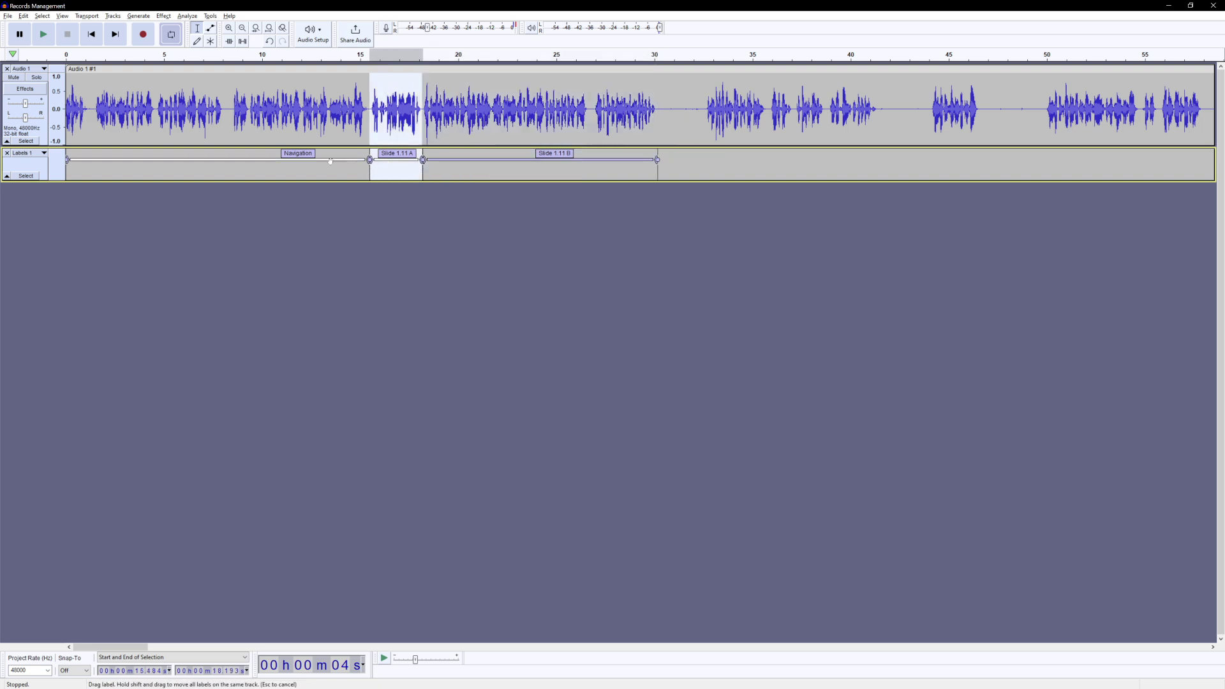
click(319, 160)
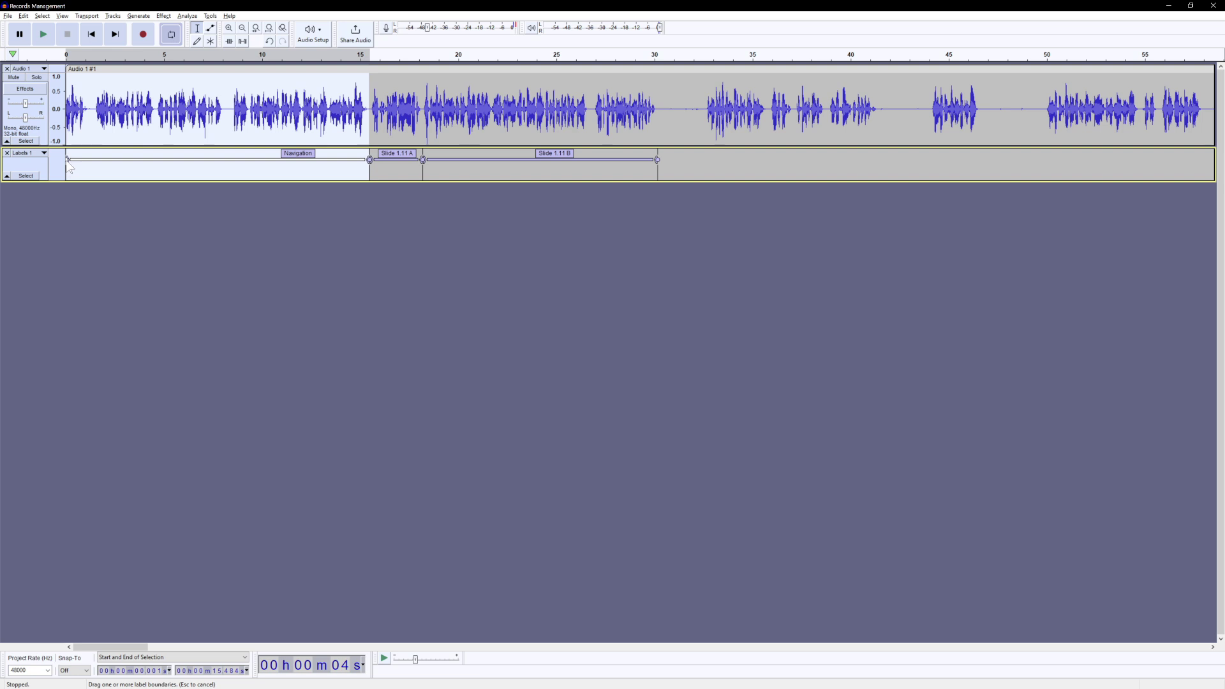
mouse_move(69, 166)
mouse_down()
mouse_move(111, 167)
mouse_move(67, 164)
mouse_up()
mouse_move(370, 163)
mouse_down()
mouse_move(306, 163)
mouse_move(370, 163)
mouse_up()
key(Tab)
key(Tab)
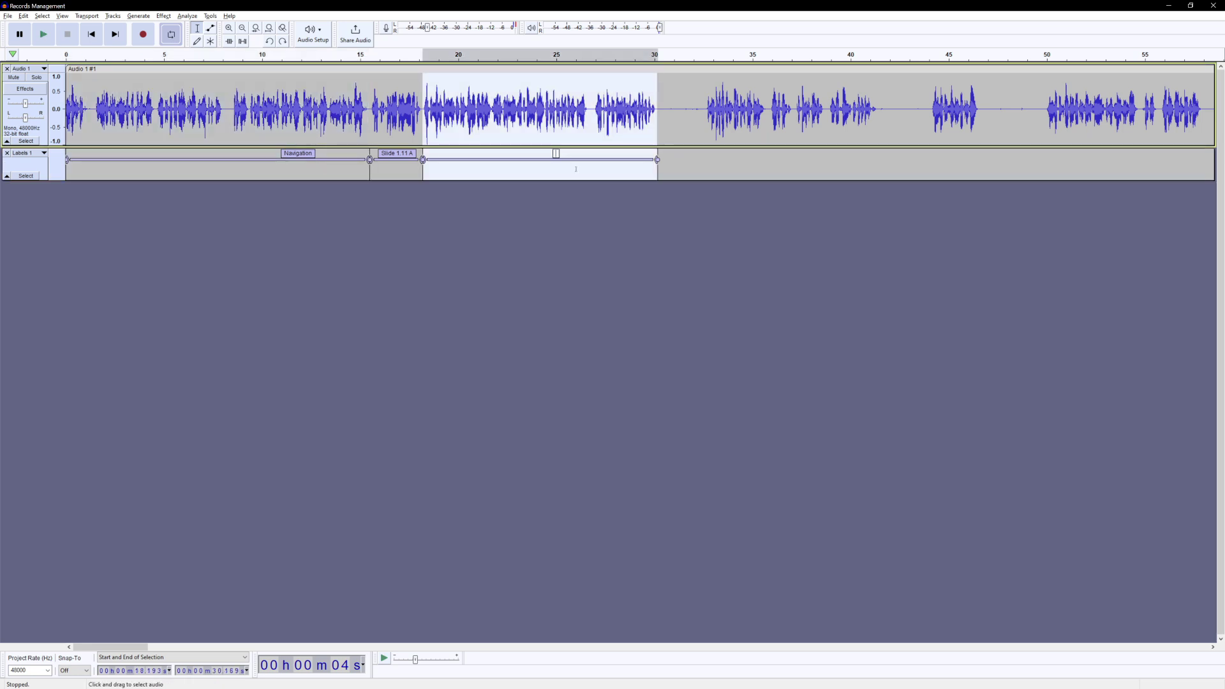
key(BackSpace)
key(Return)
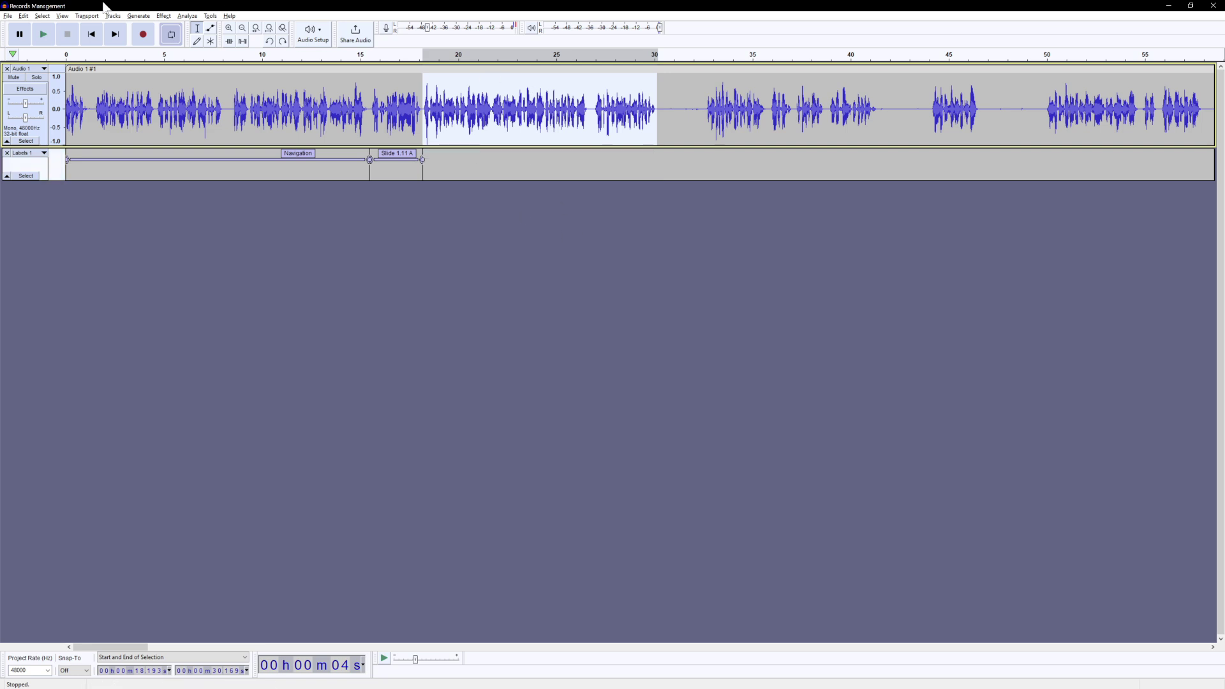
click(42, 17)
mouse_move(24, 17)
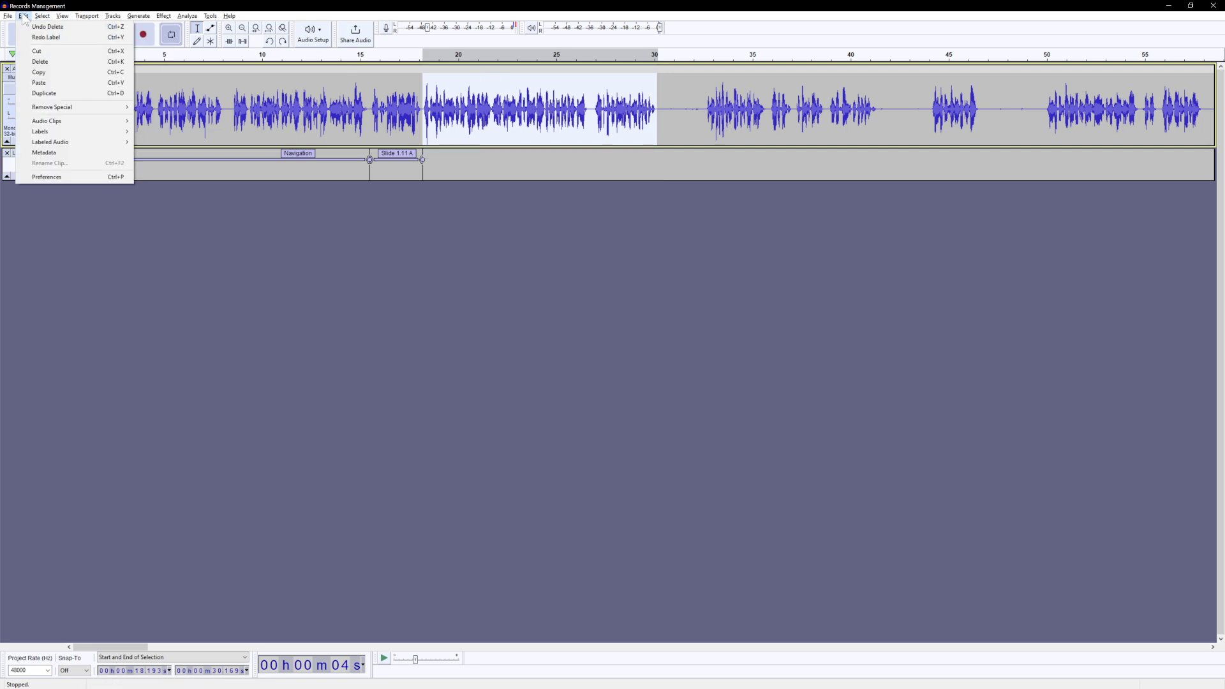
click(31, 27)
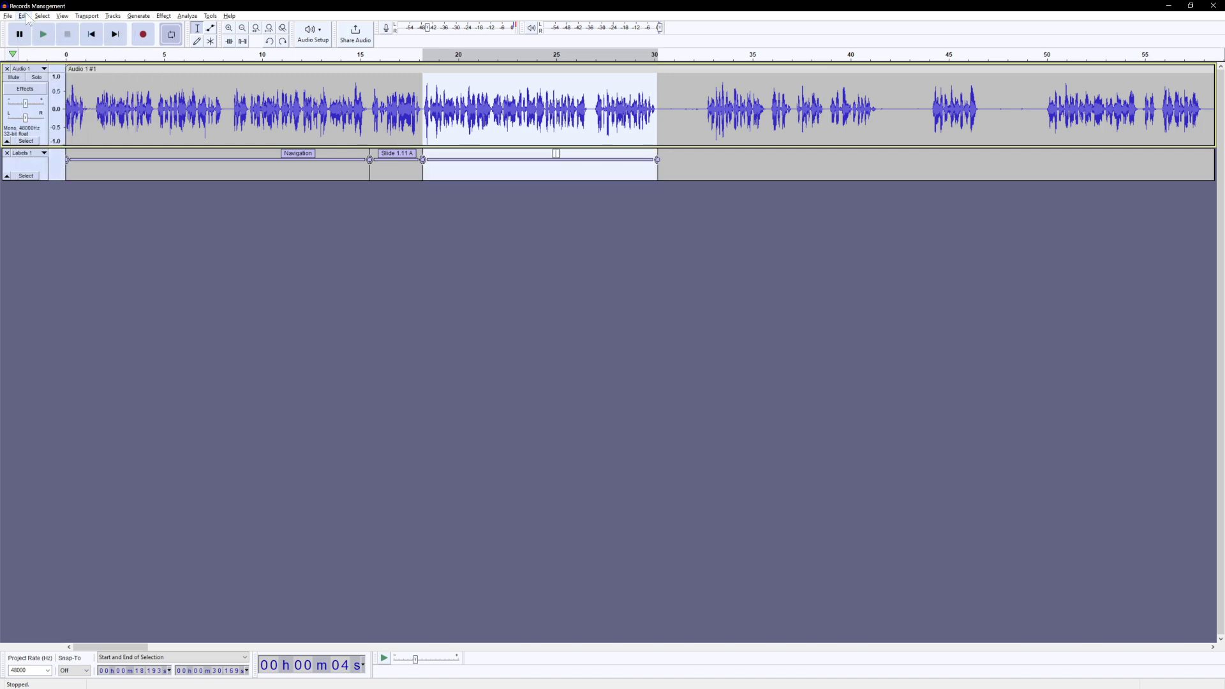
click(23, 16)
click(38, 40)
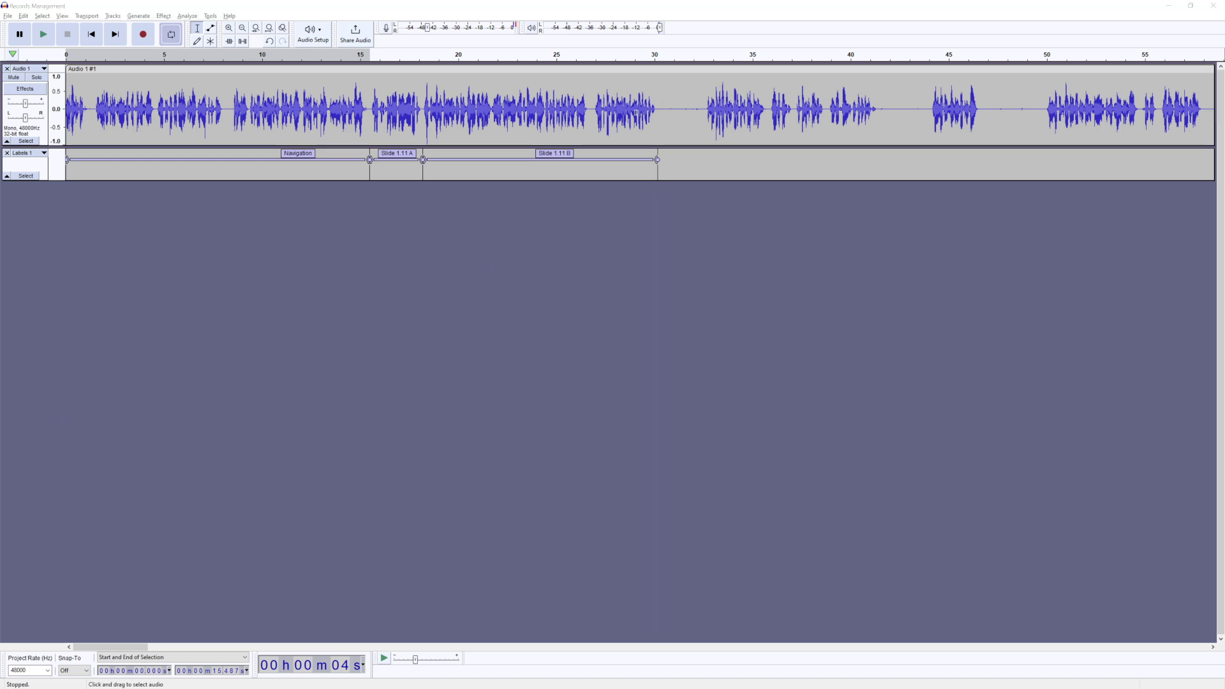
Play the recording starting from the 32.56-second position
click(704, 113)
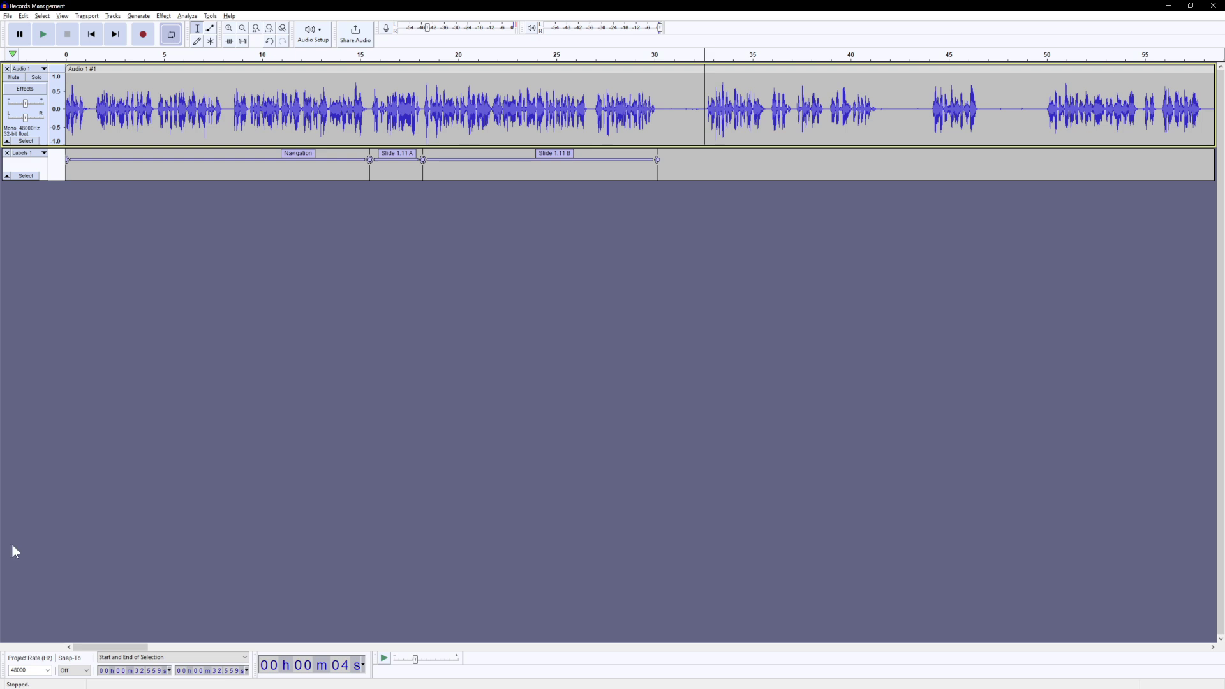
click(49, 38)
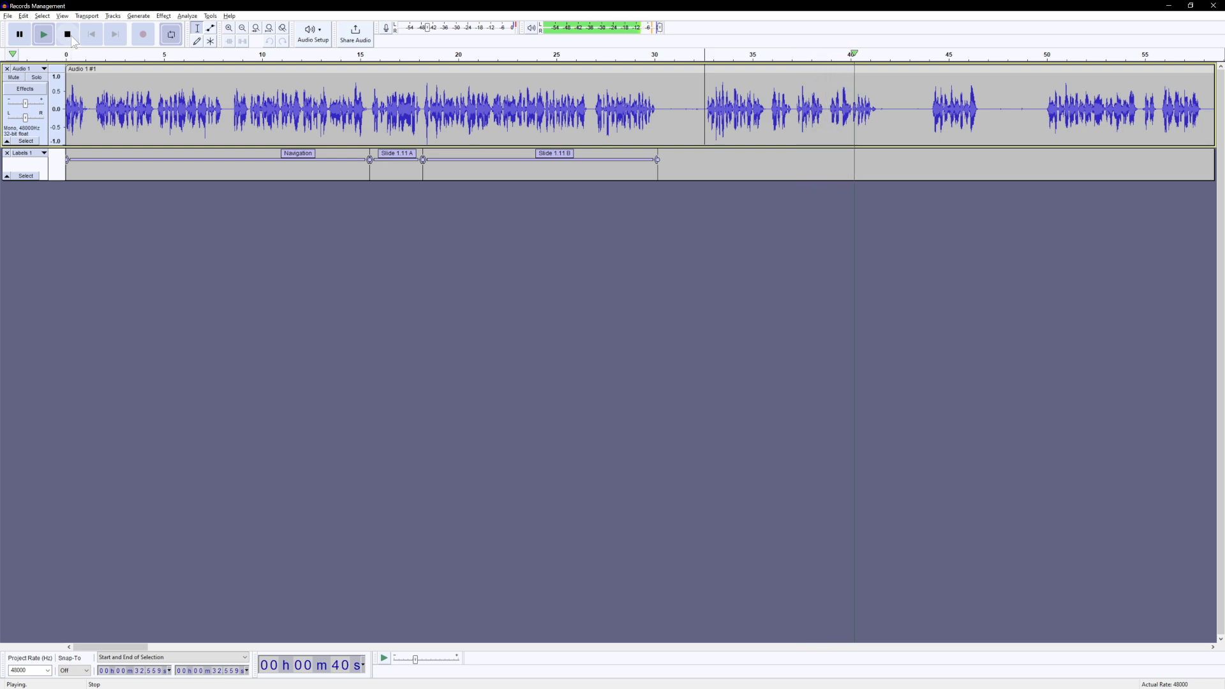
Stop playback of the unlabeled audio after Slide 1.11 B
click(72, 38)
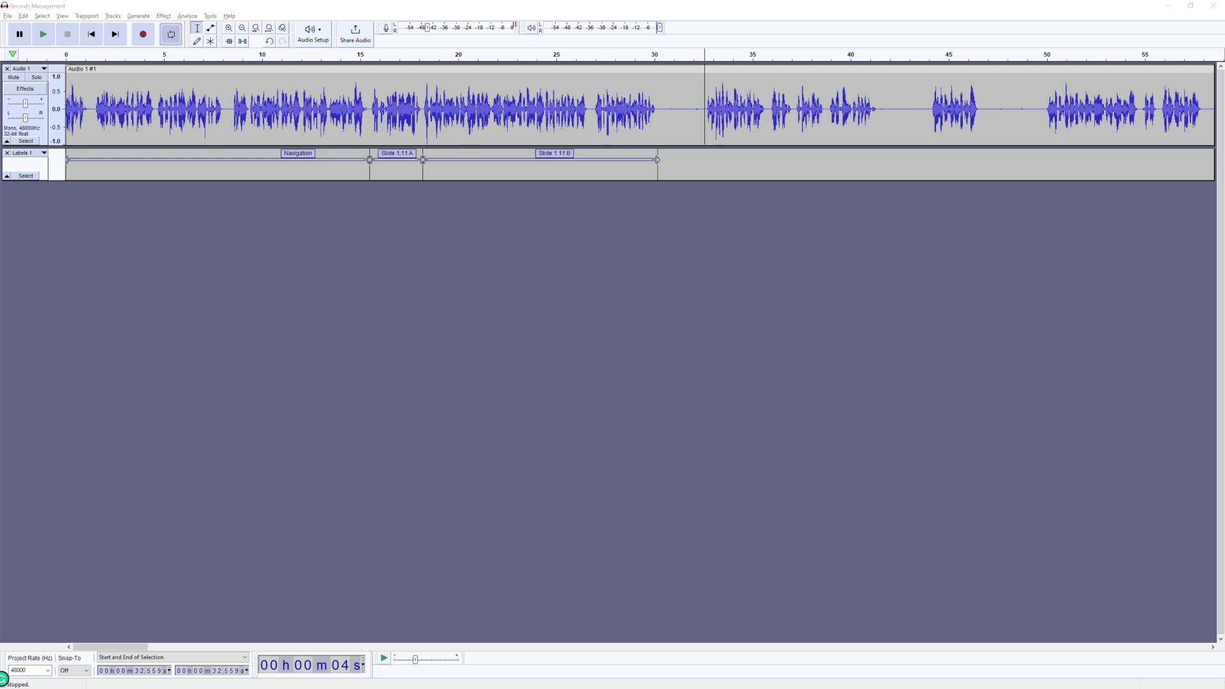
Delete the silent gap from 30.17 to 32.61 s, then select the speech from 30.17 to 38.97 s
click(682, 128)
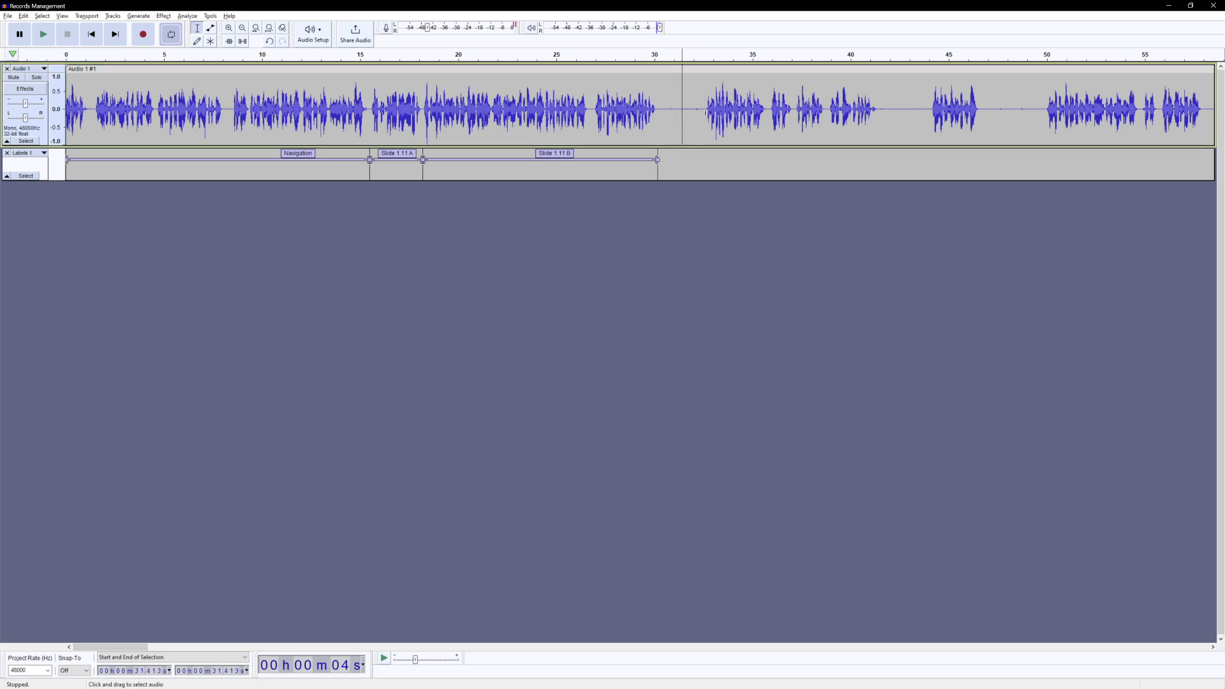
drag(706, 112, 658, 114)
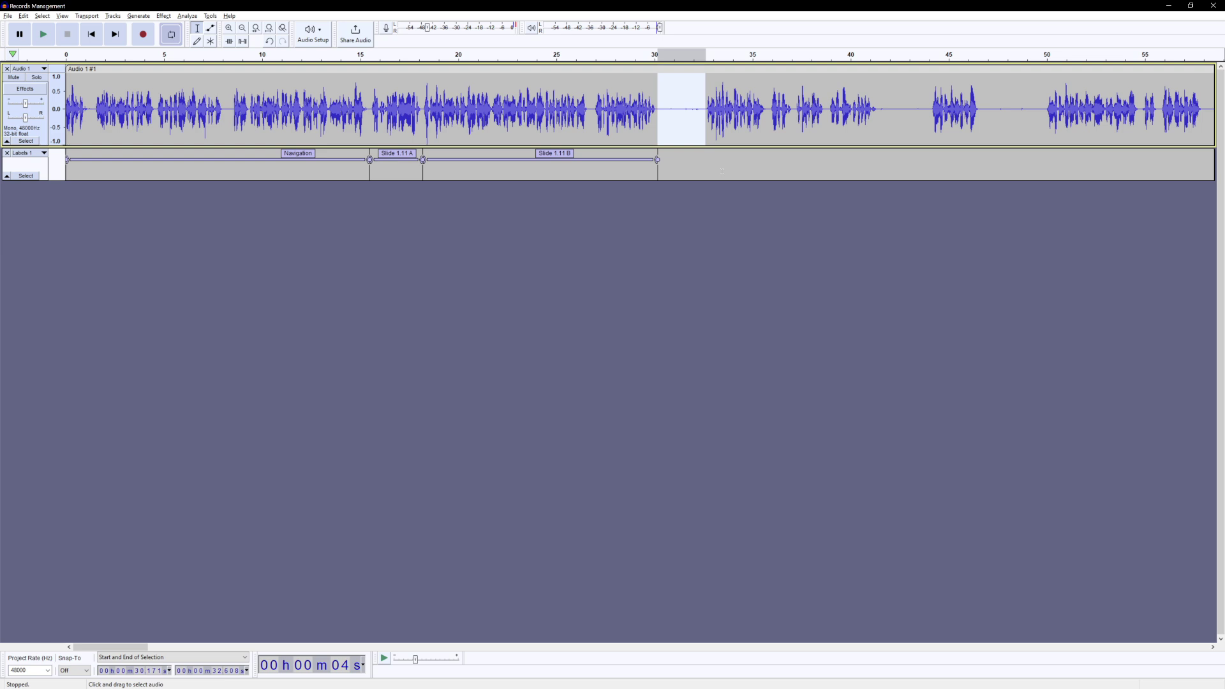
key(Delete)
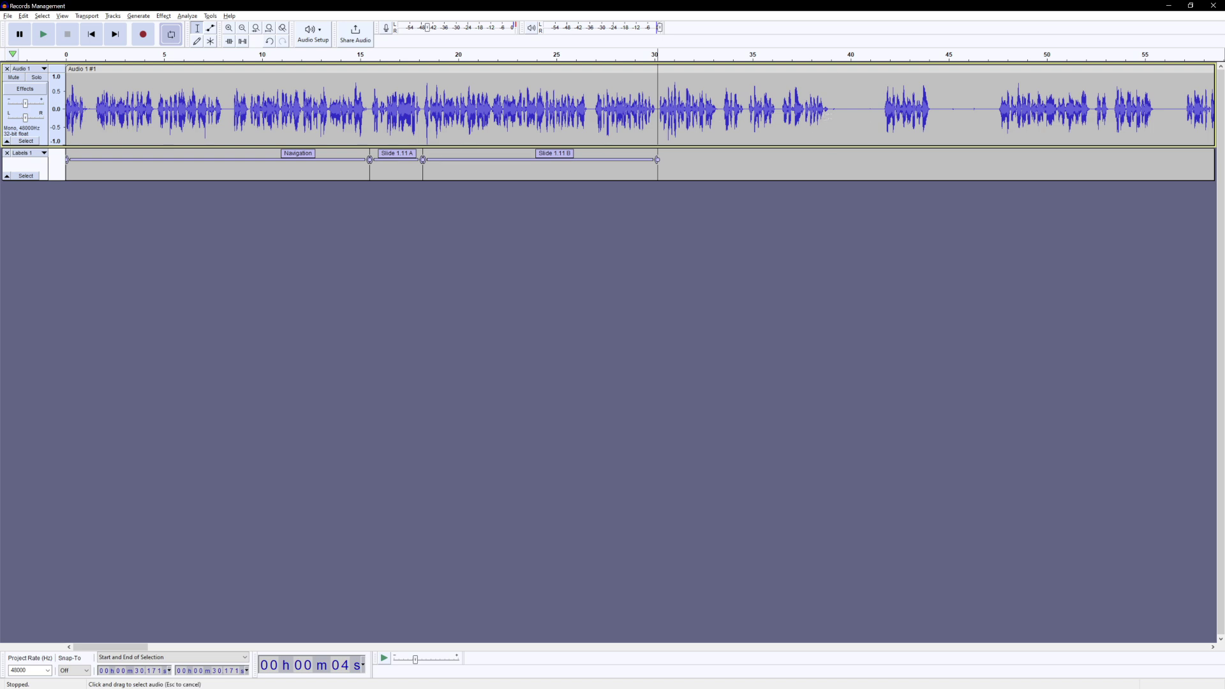
drag(830, 117, 657, 127)
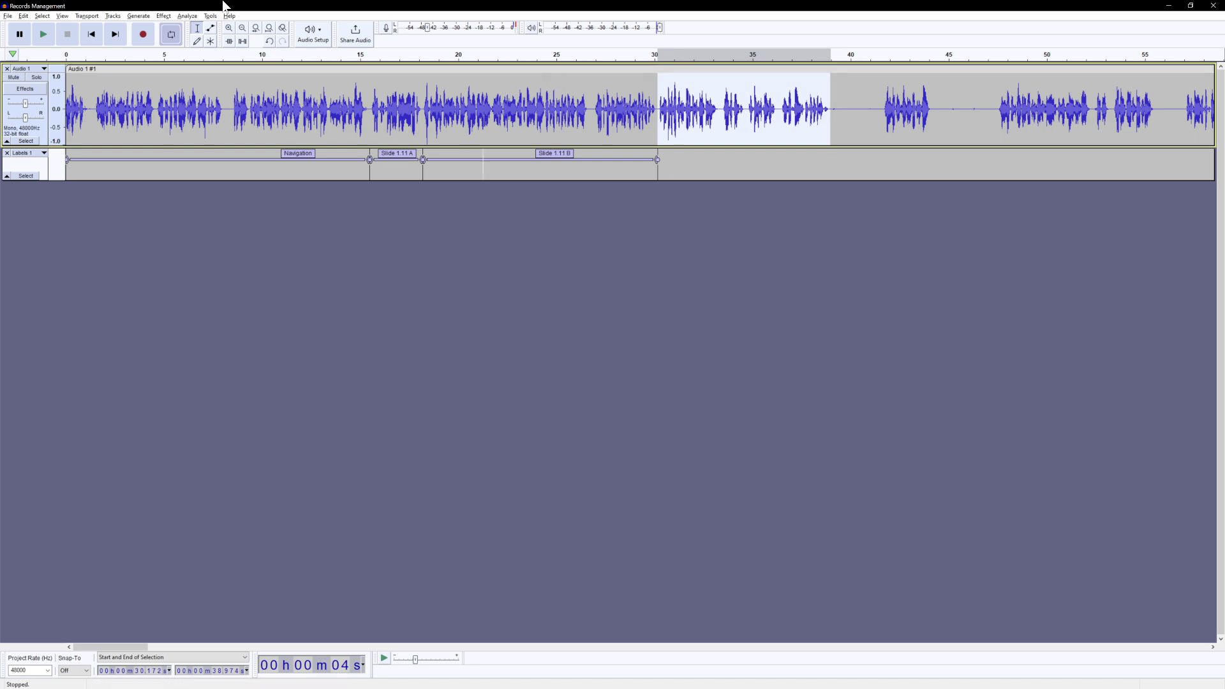
click(45, 17)
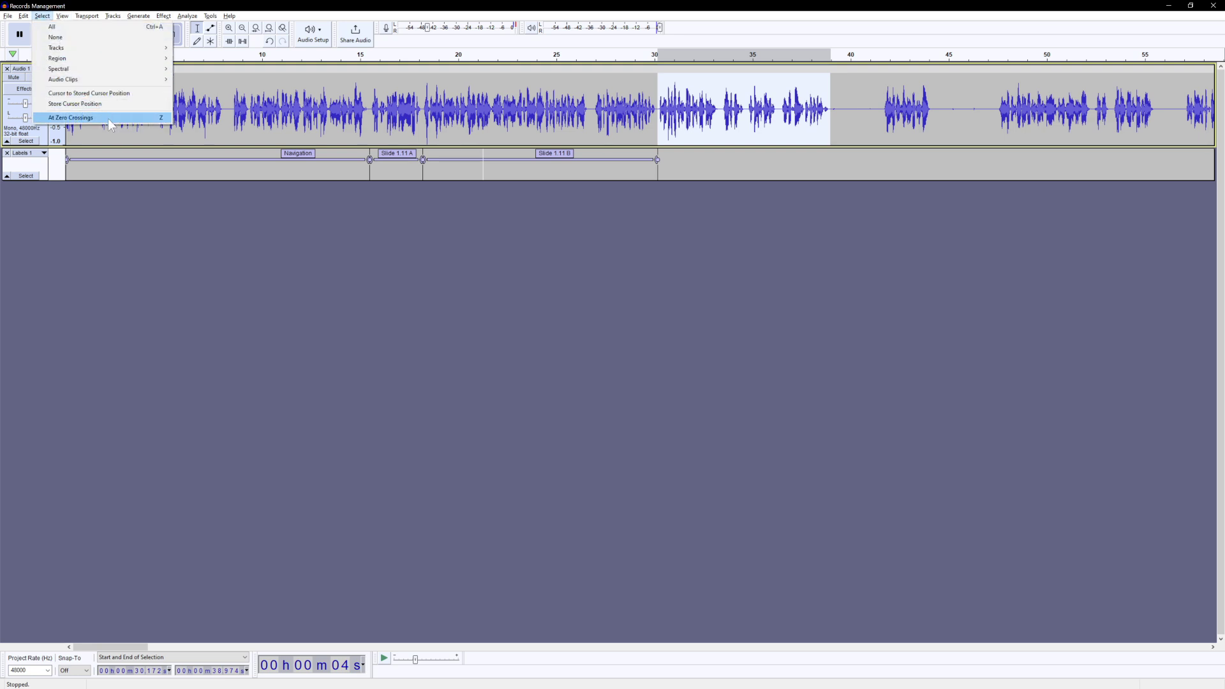
click(267, 82)
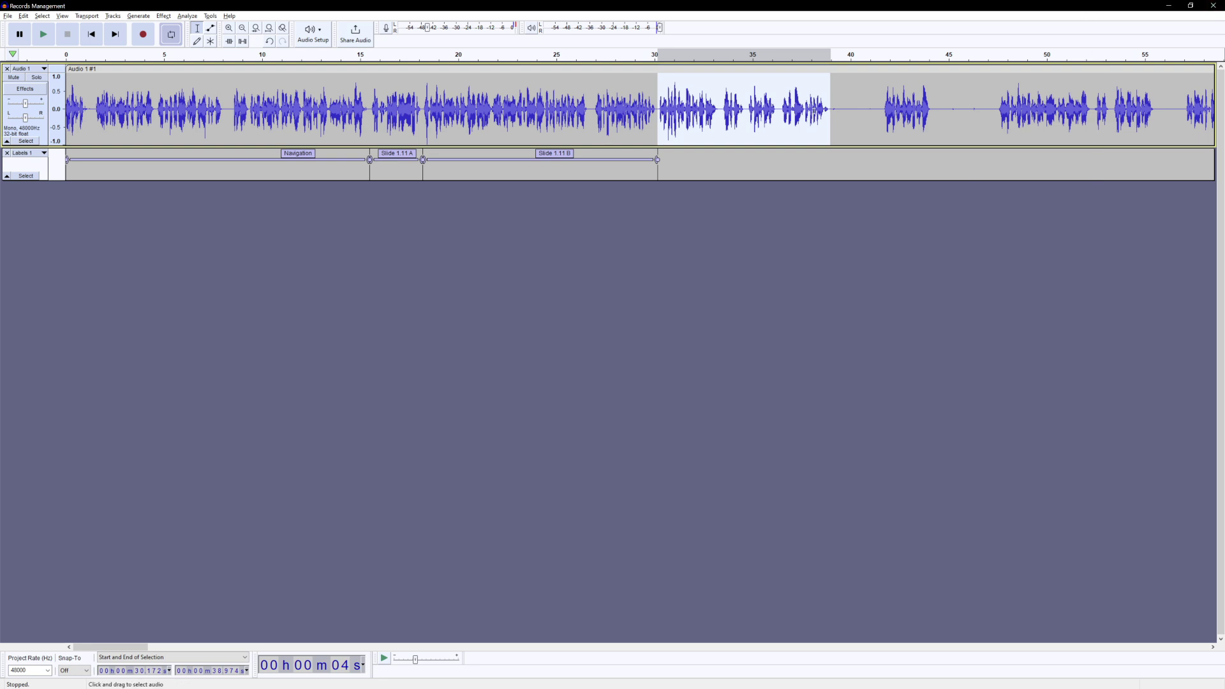
Add a label named 'Slide 1.11 C' over the 30–39 s selection using Ctrl+B
click(23, 16)
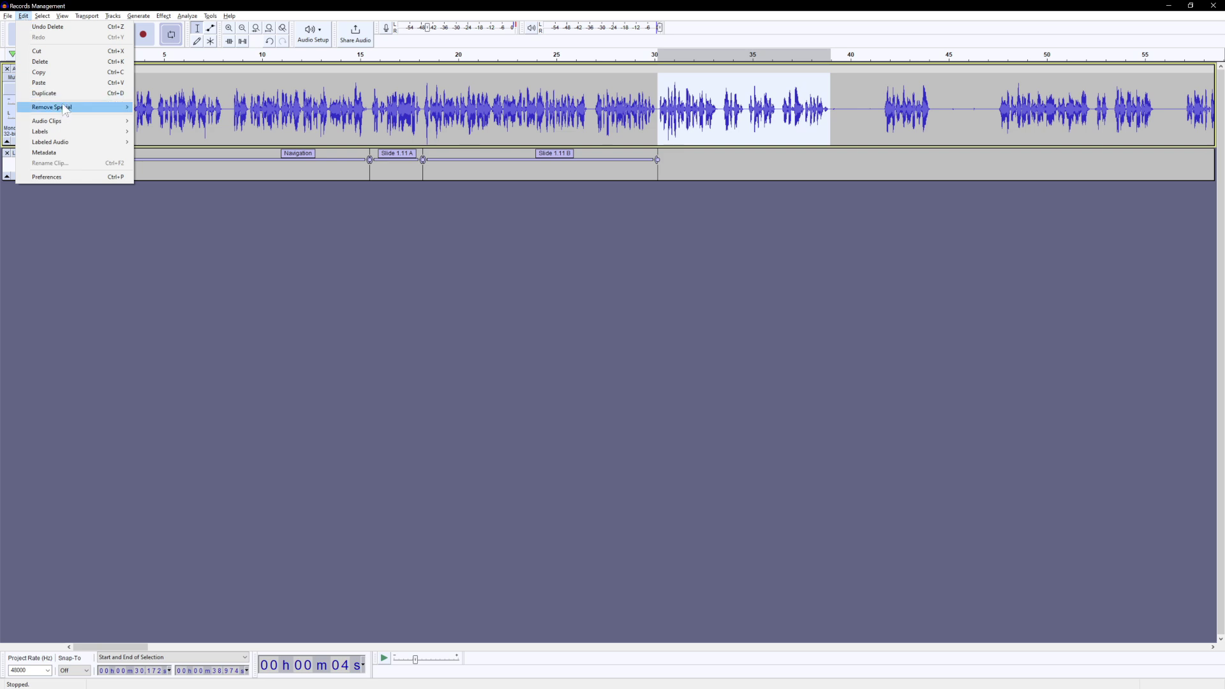
mouse_move(71, 135)
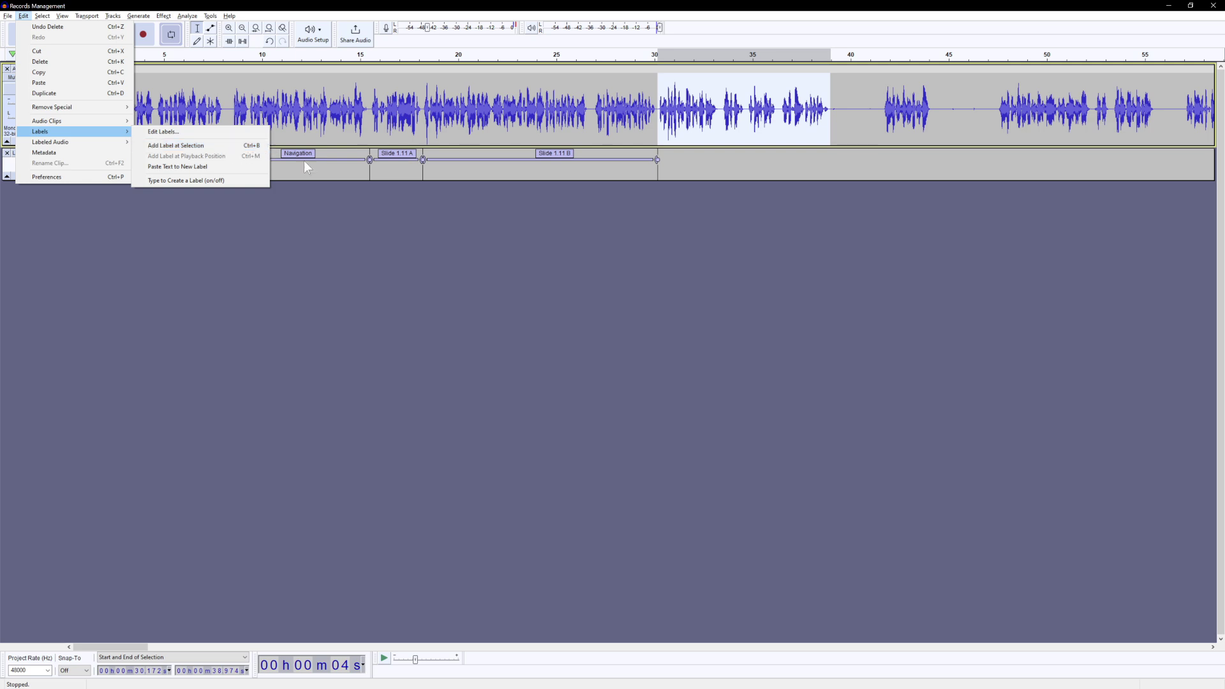
click(769, 9)
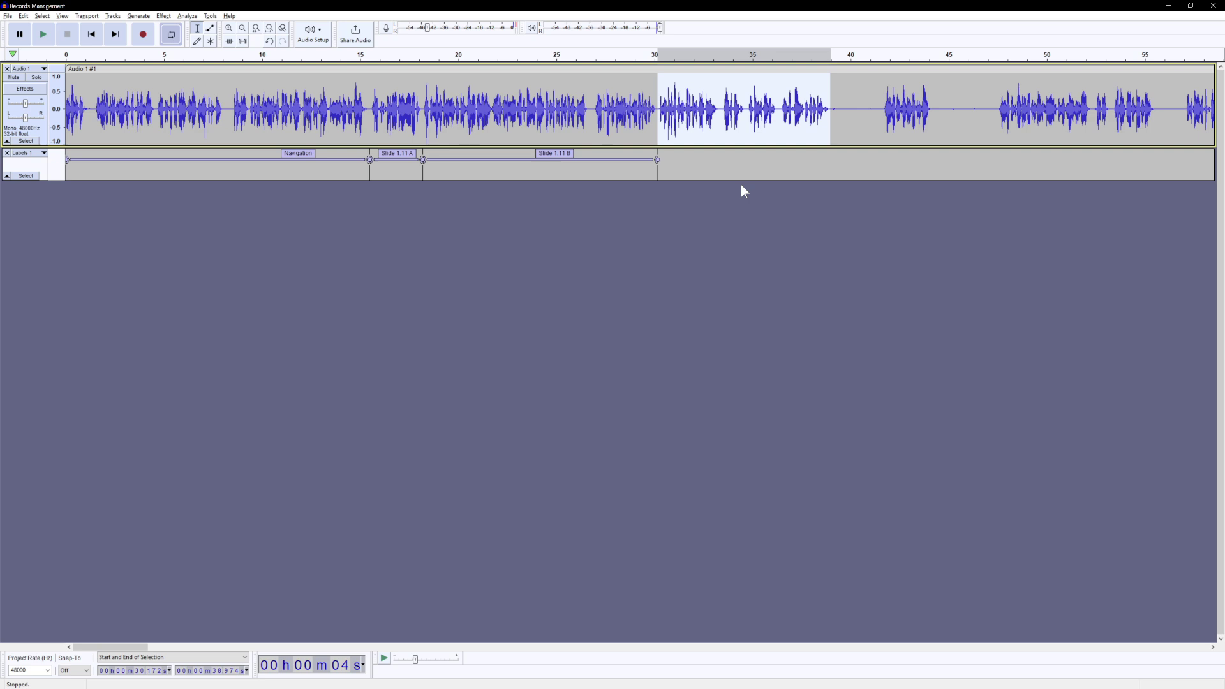
key(ctrl+b)
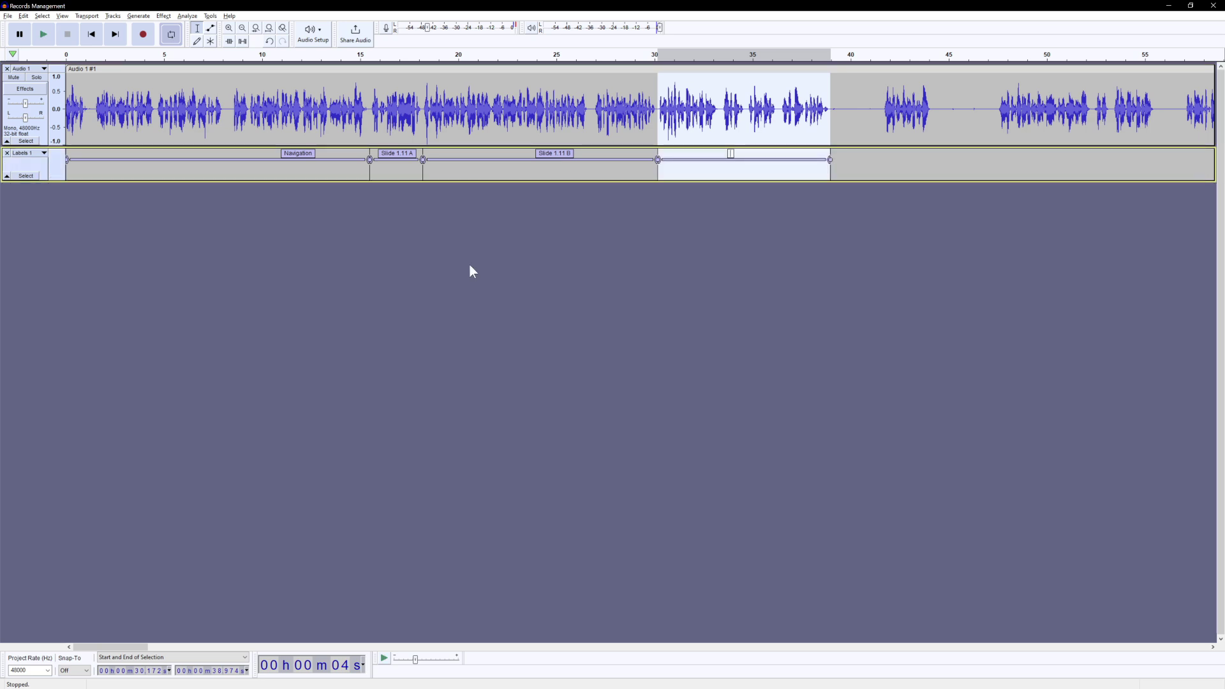
text(Slide 1.11 C)
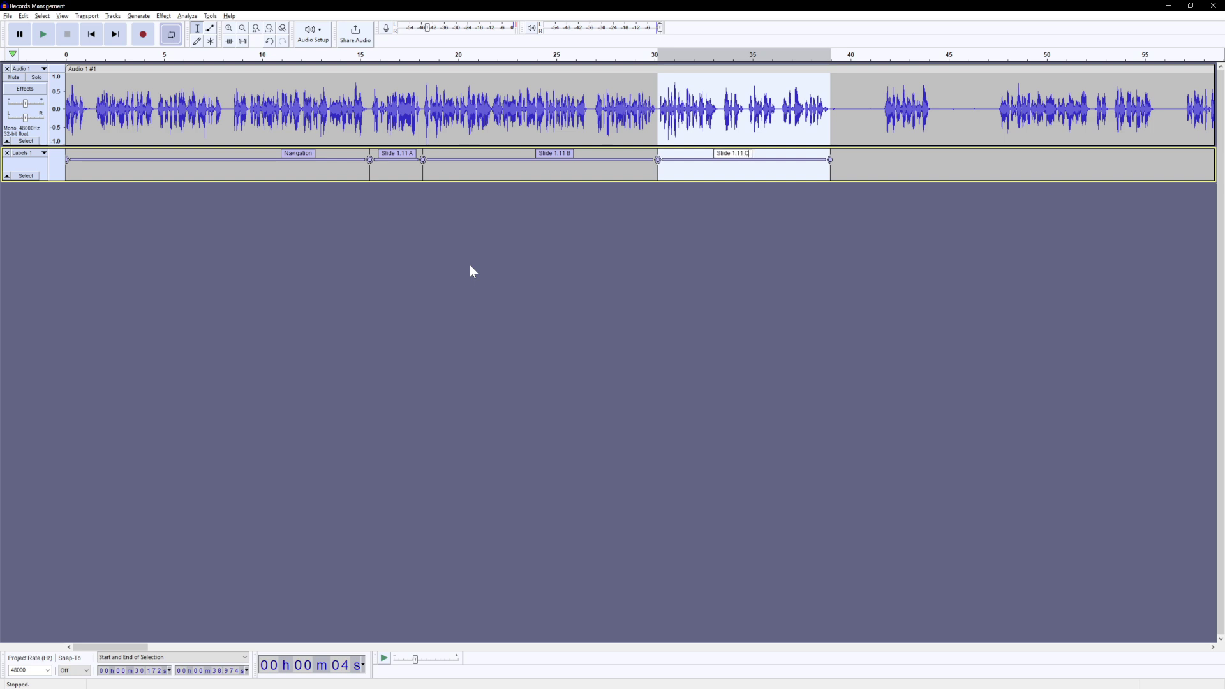
key(Return)
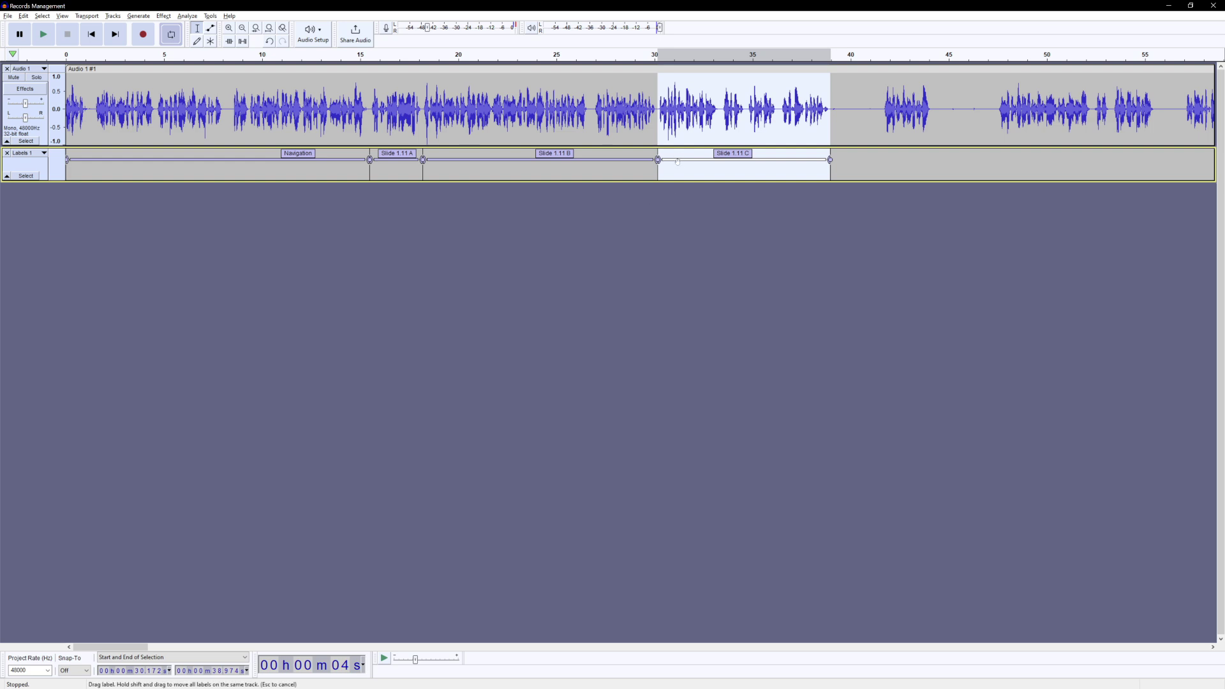
Listen to the new Slide 1.11 C region, stop playback, and open the File menu
click(44, 34)
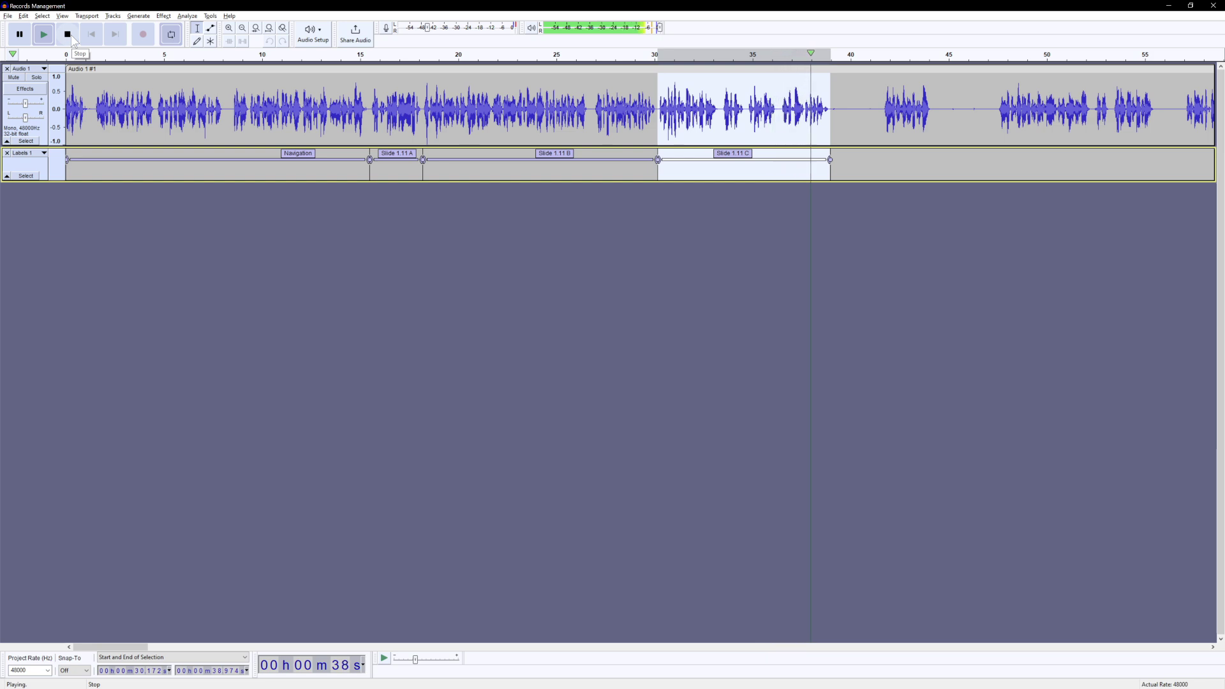
click(71, 39)
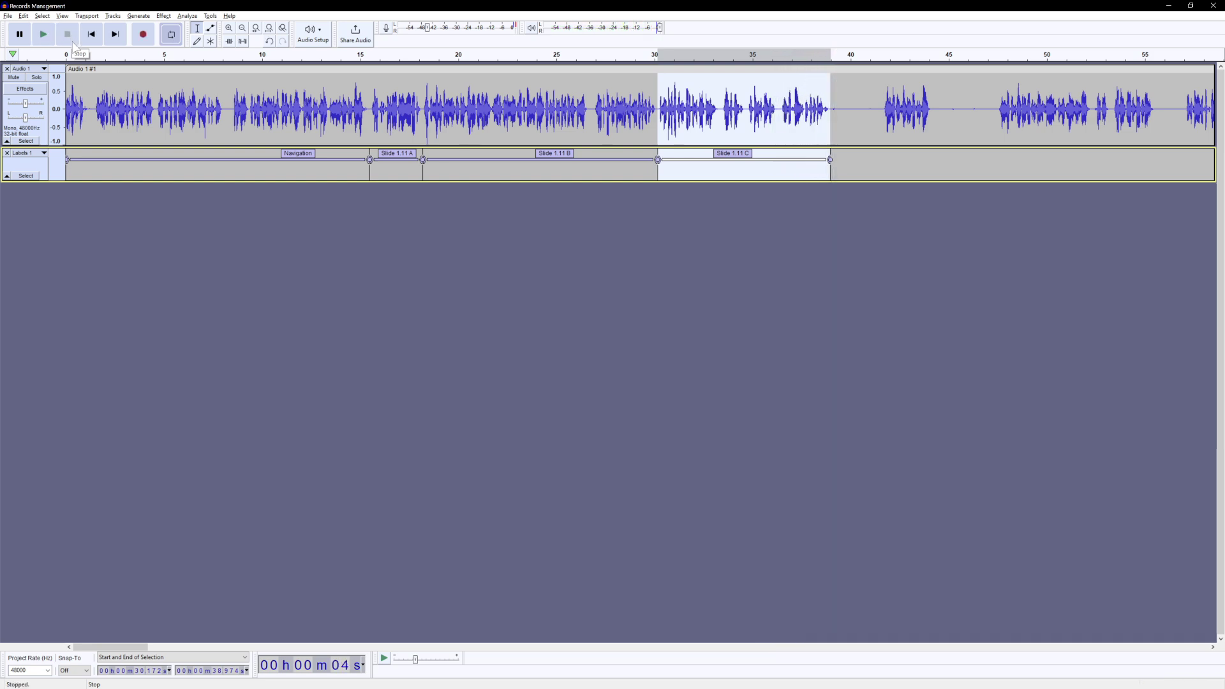
click(7, 16)
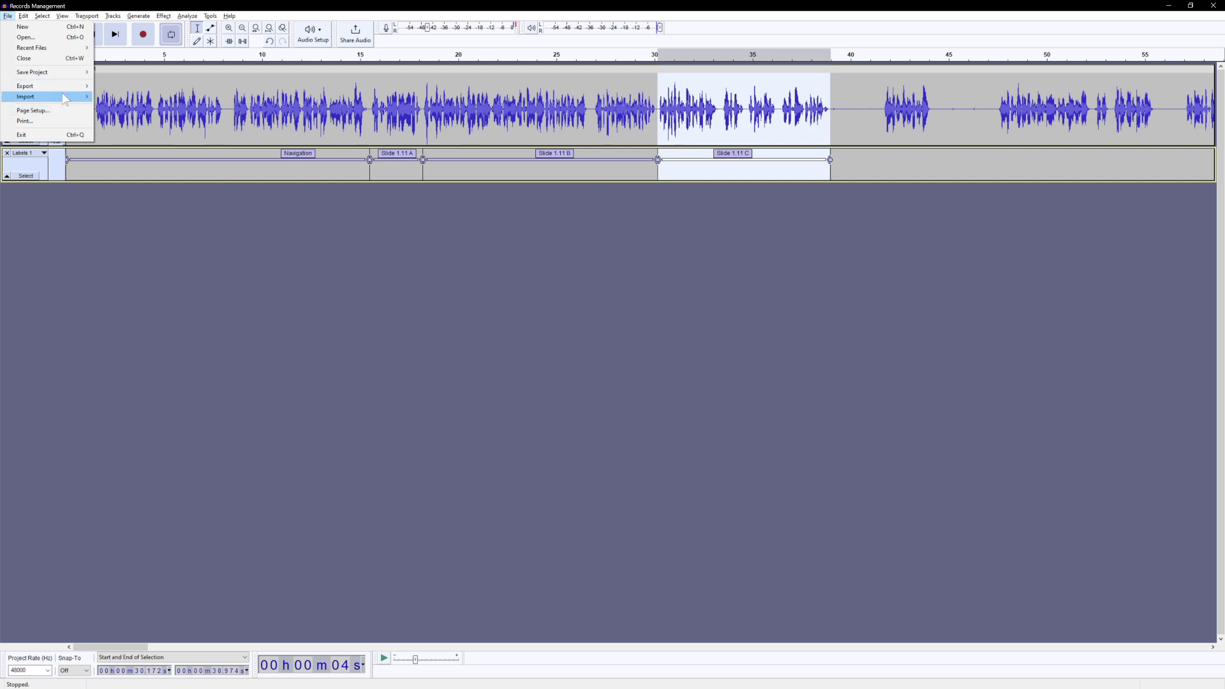
Export all four labelled regions as MP3s to the Desktop, overwriting existing files
mouse_move(38, 85)
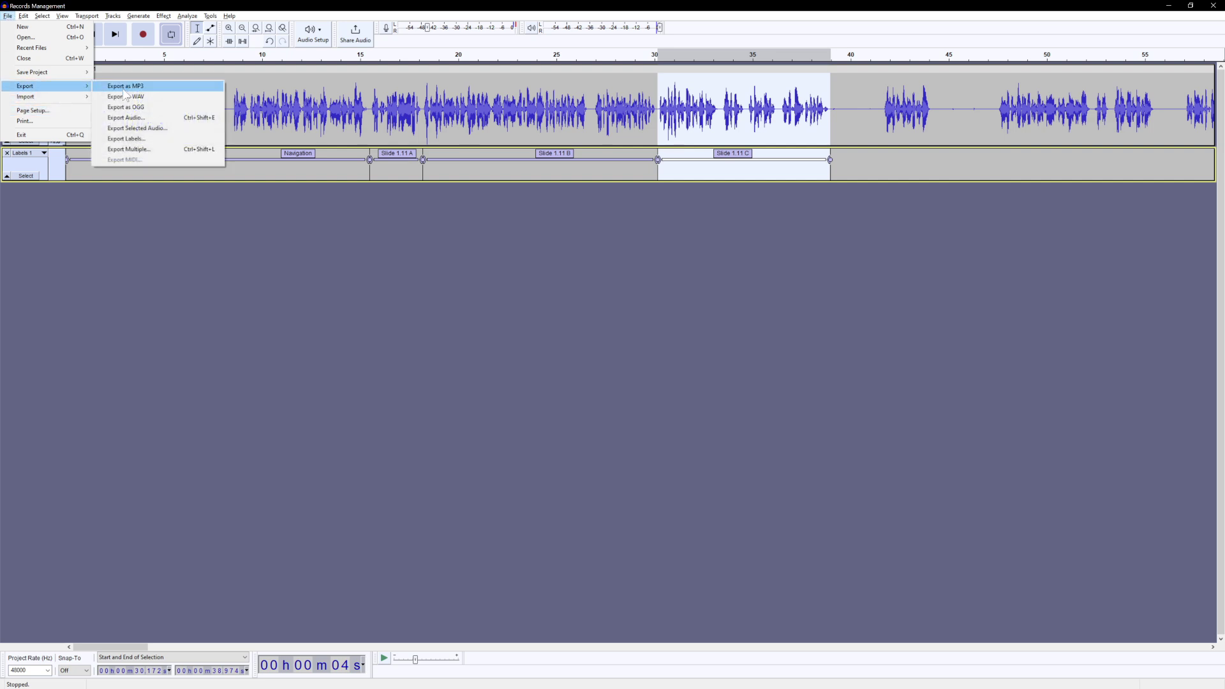
click(161, 149)
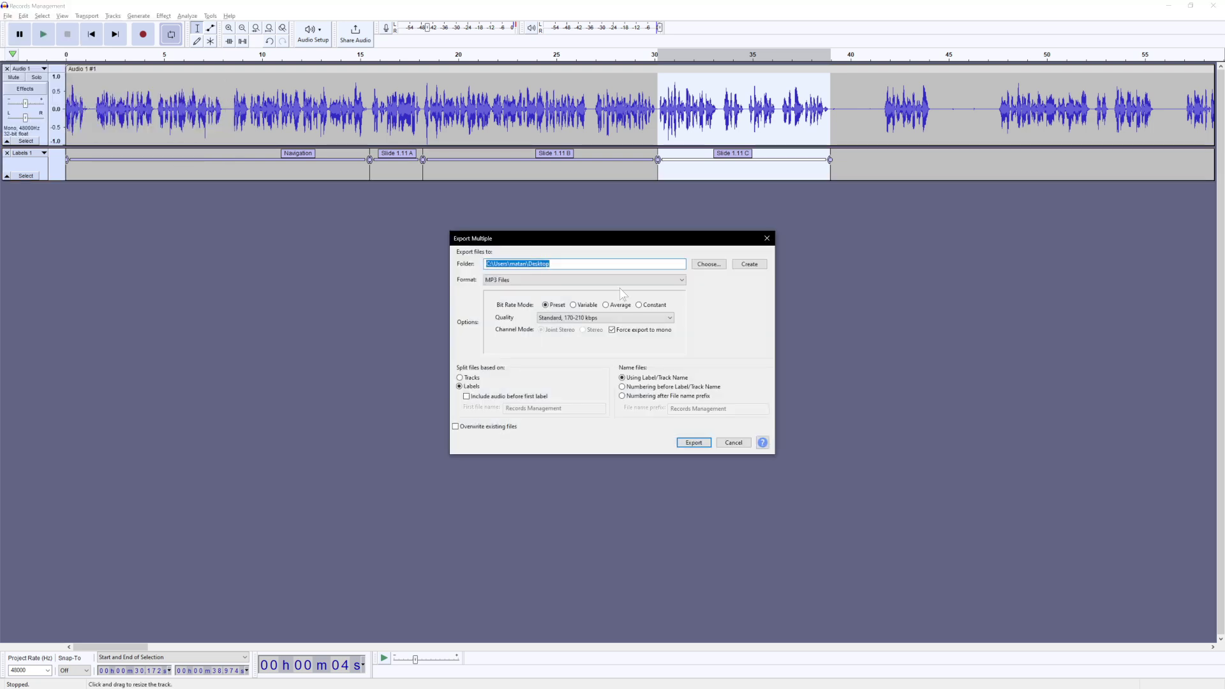
drag(553, 241, 162, 226)
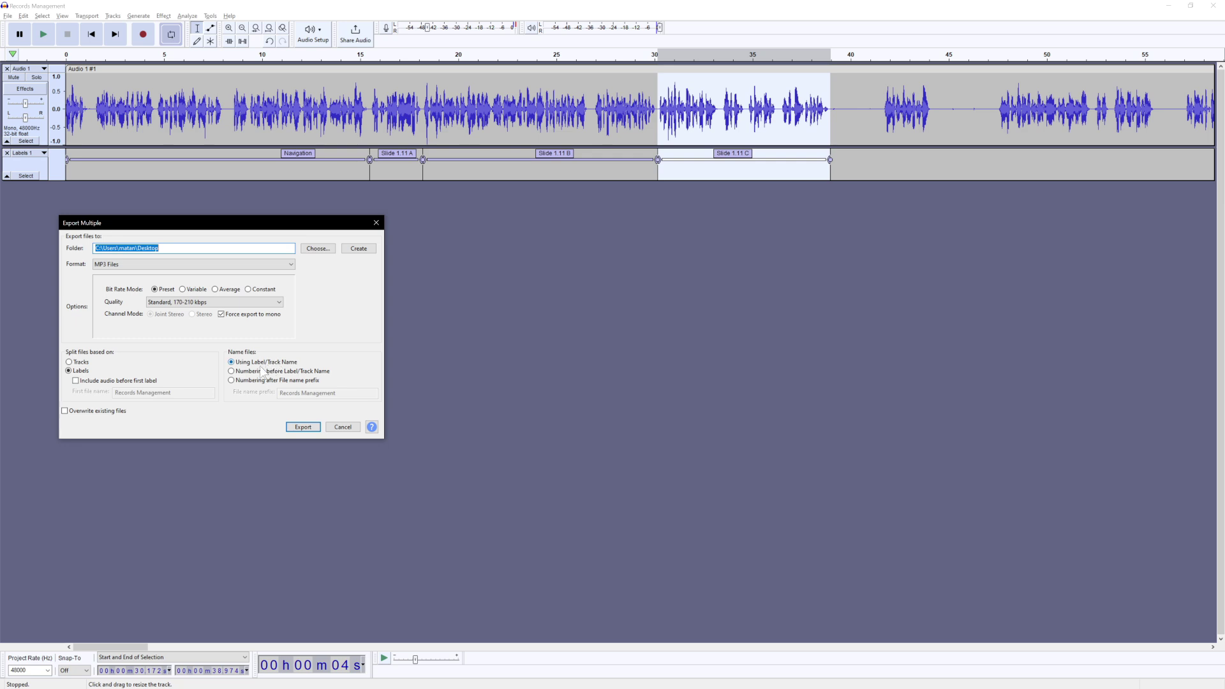
click(104, 414)
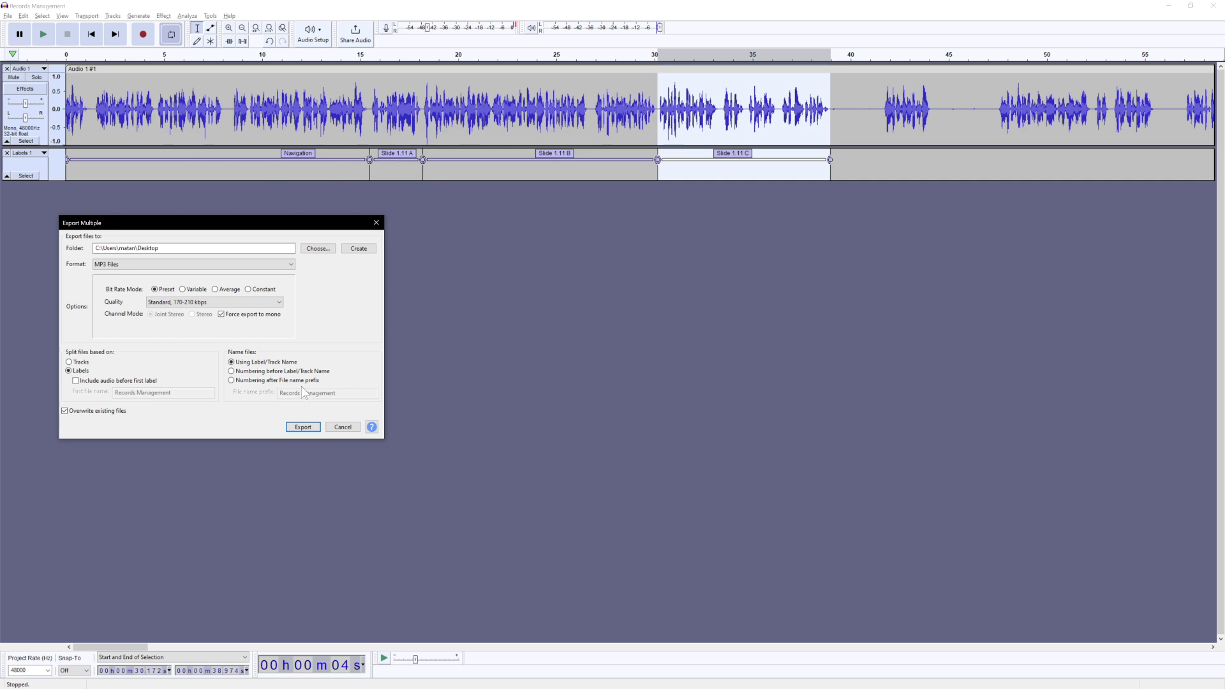
click(302, 426)
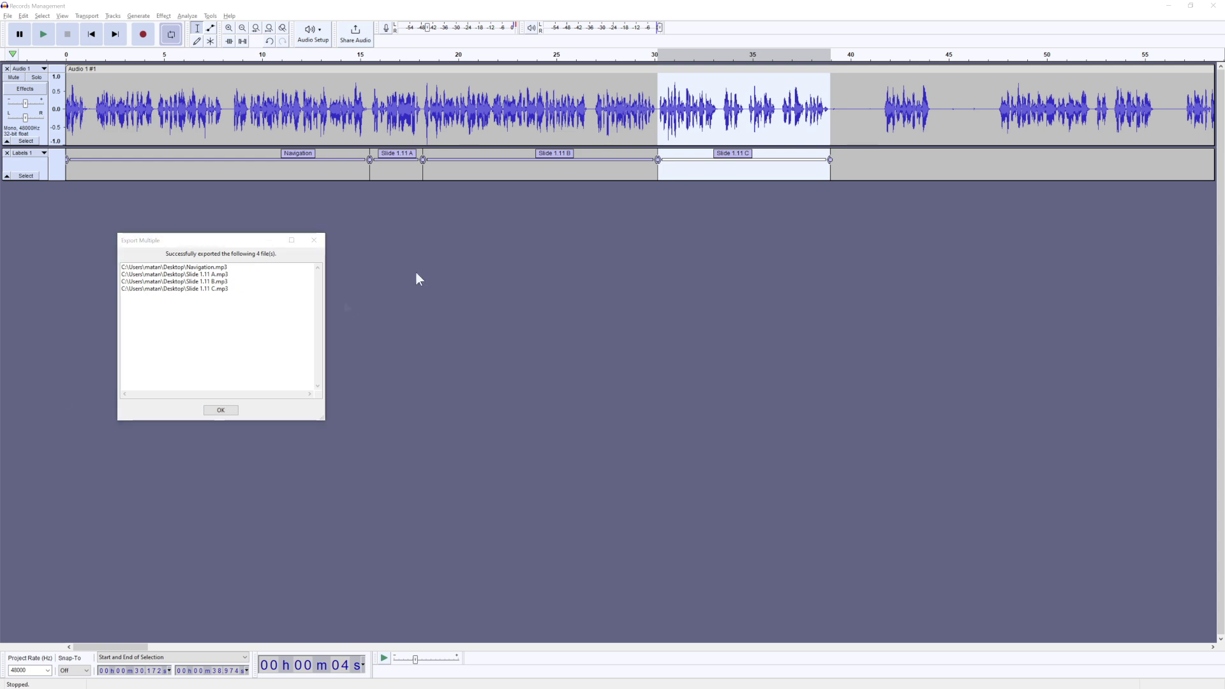
click(220, 410)
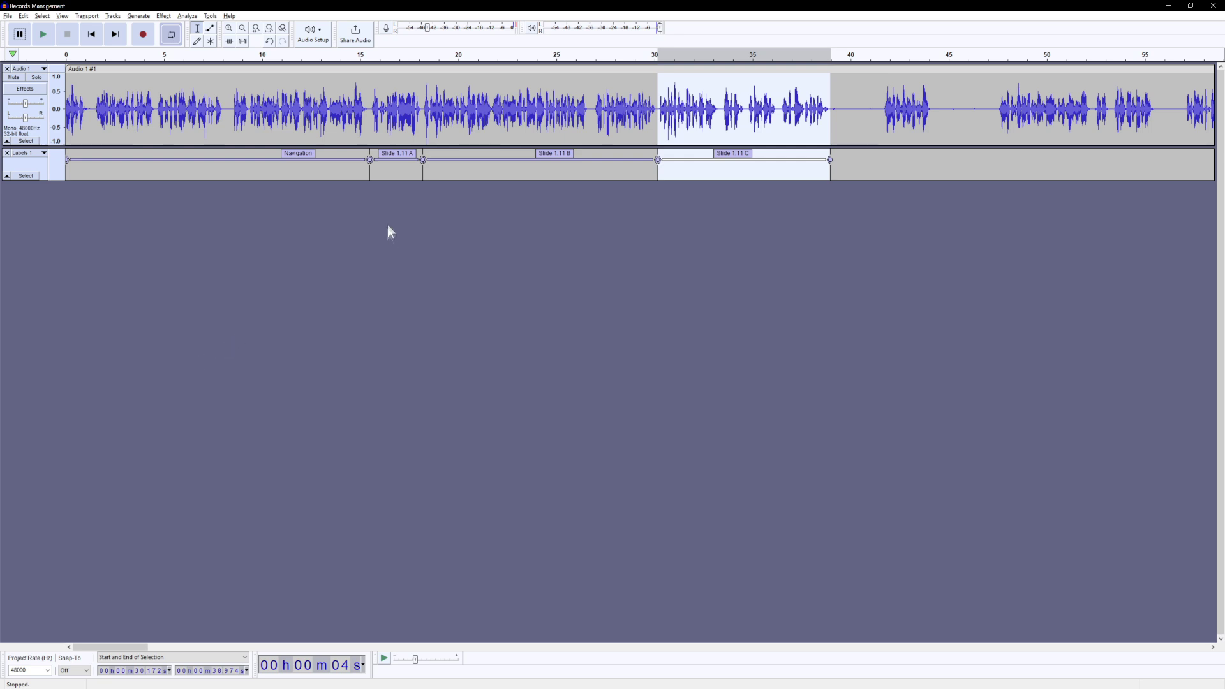
drag(229, 113, 257, 113)
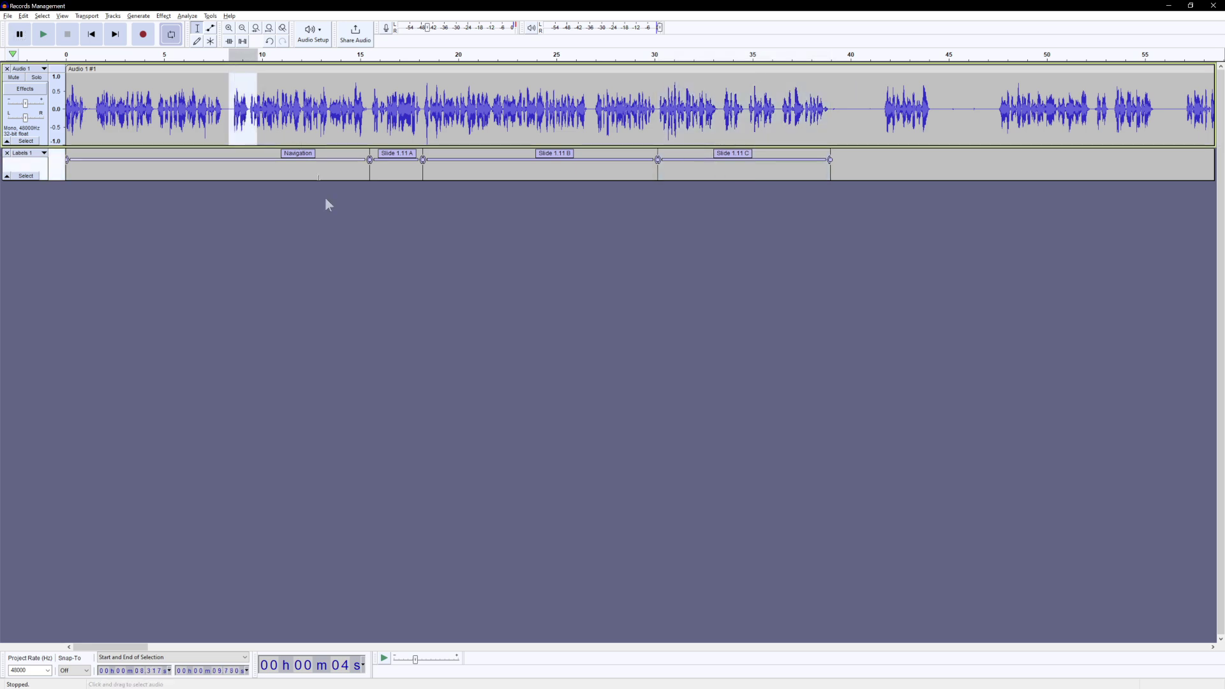
click(256, 160)
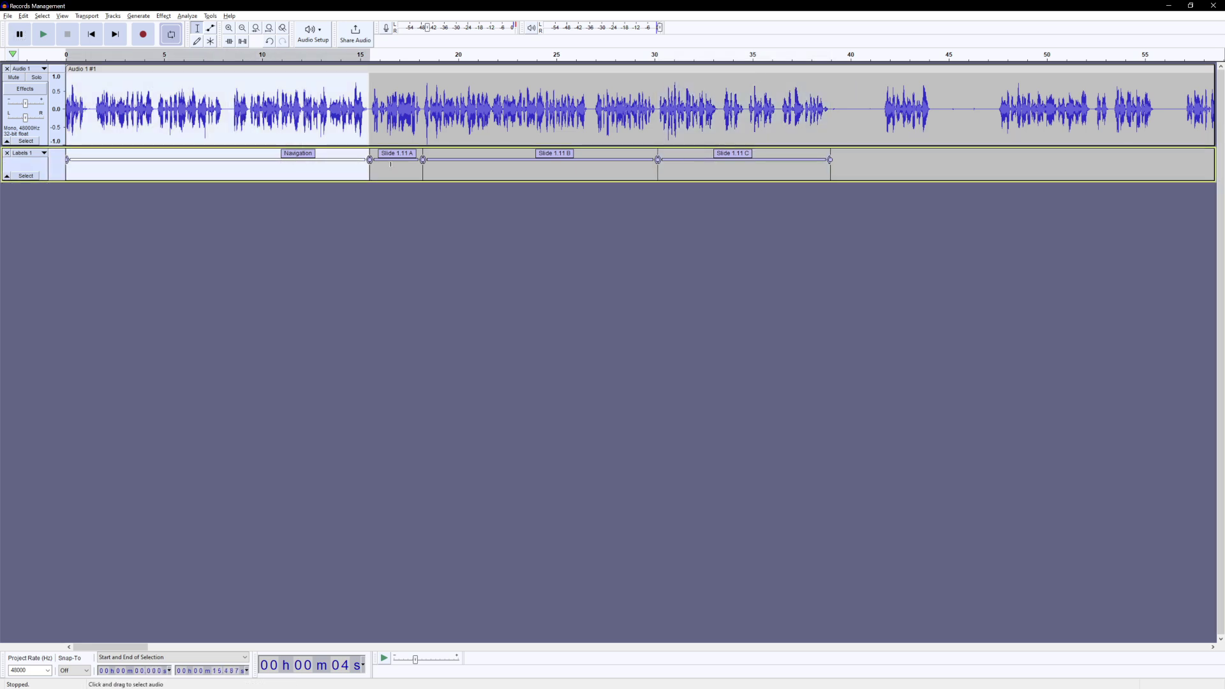
click(387, 161)
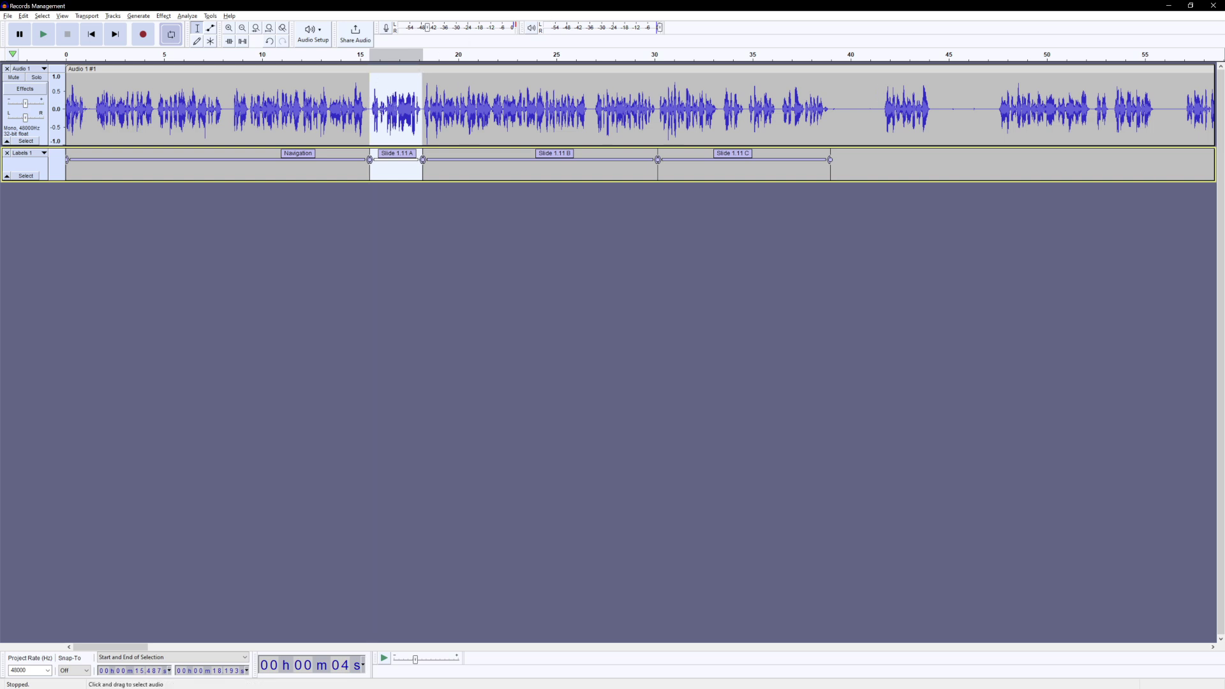
click(457, 160)
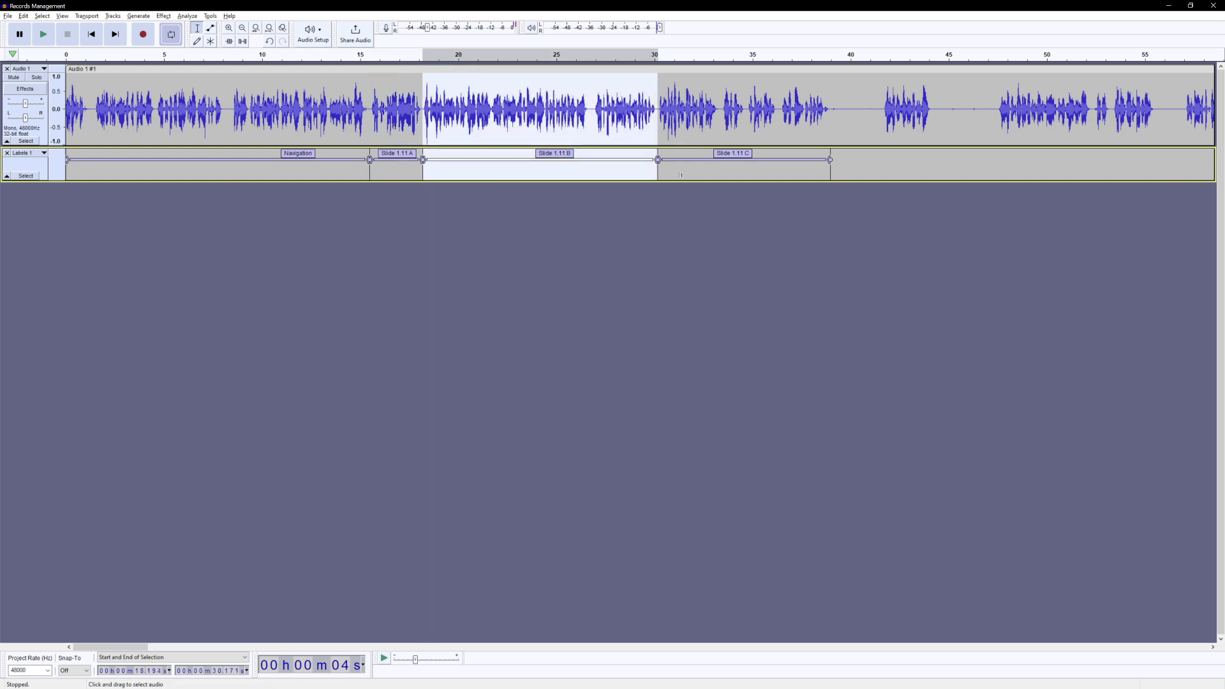
click(678, 160)
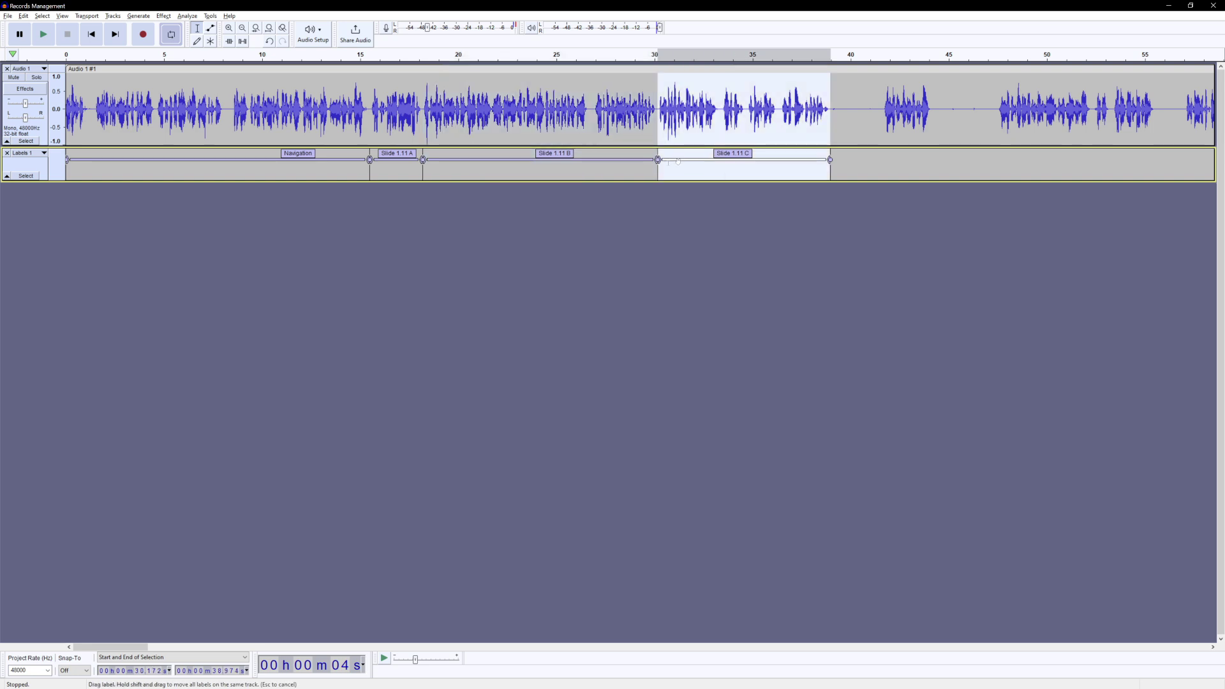
click(566, 160)
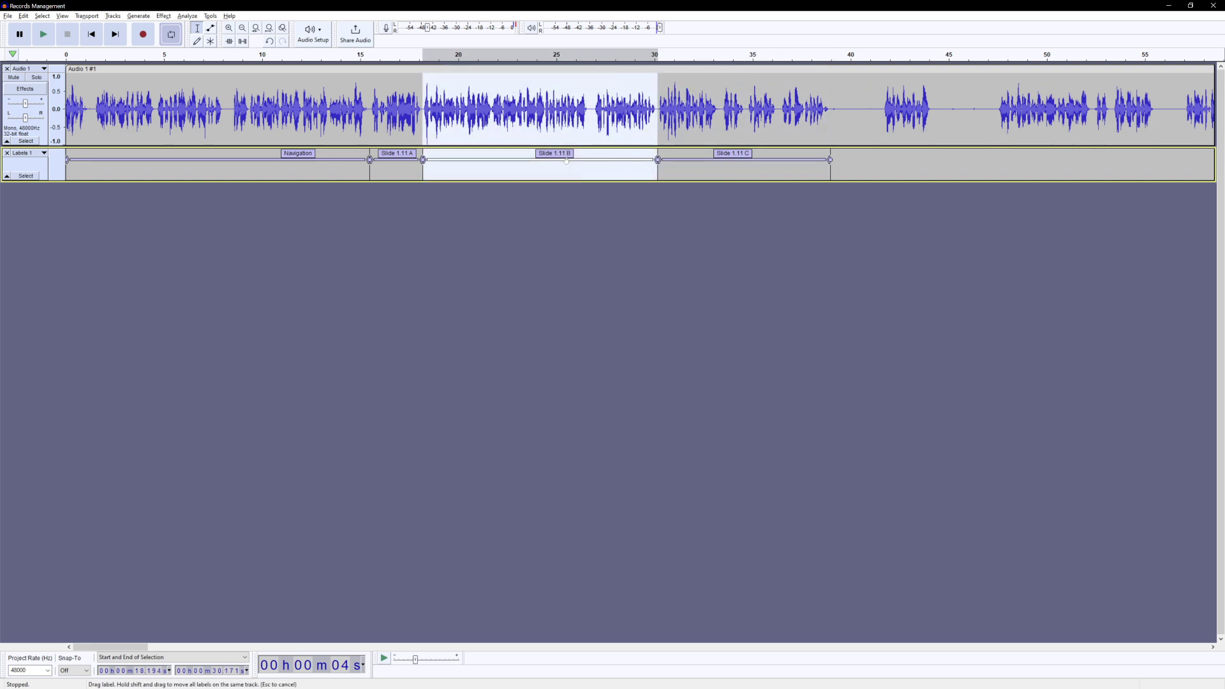
click(396, 160)
click(319, 160)
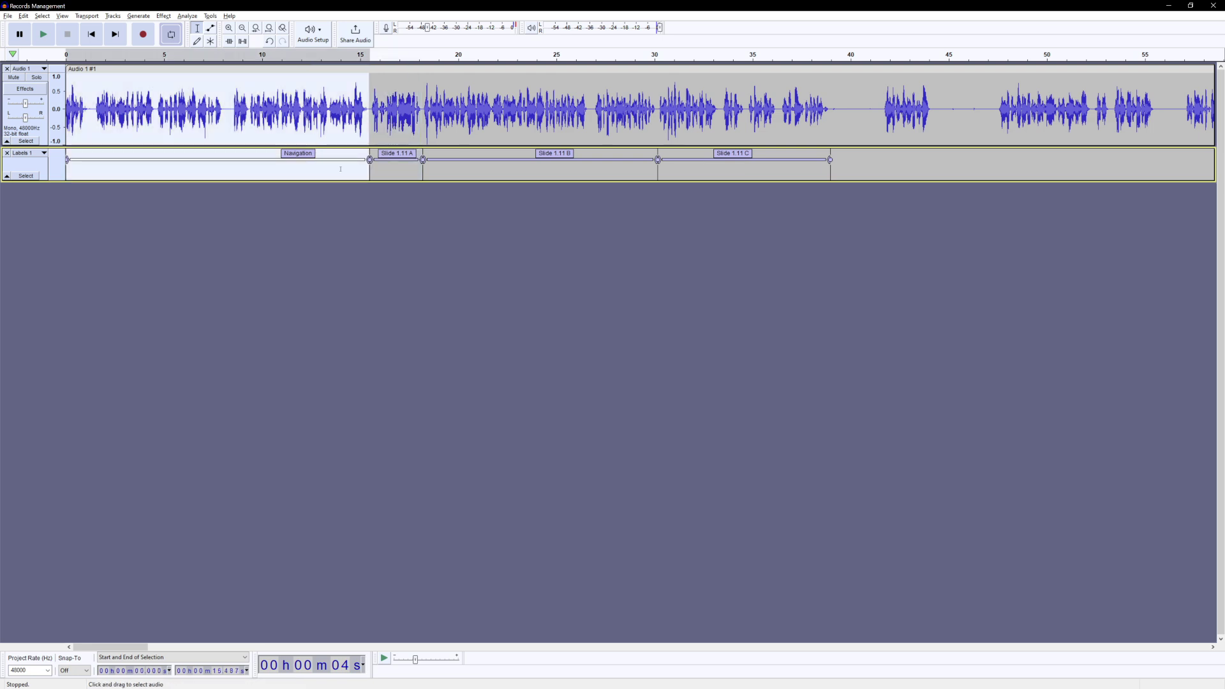